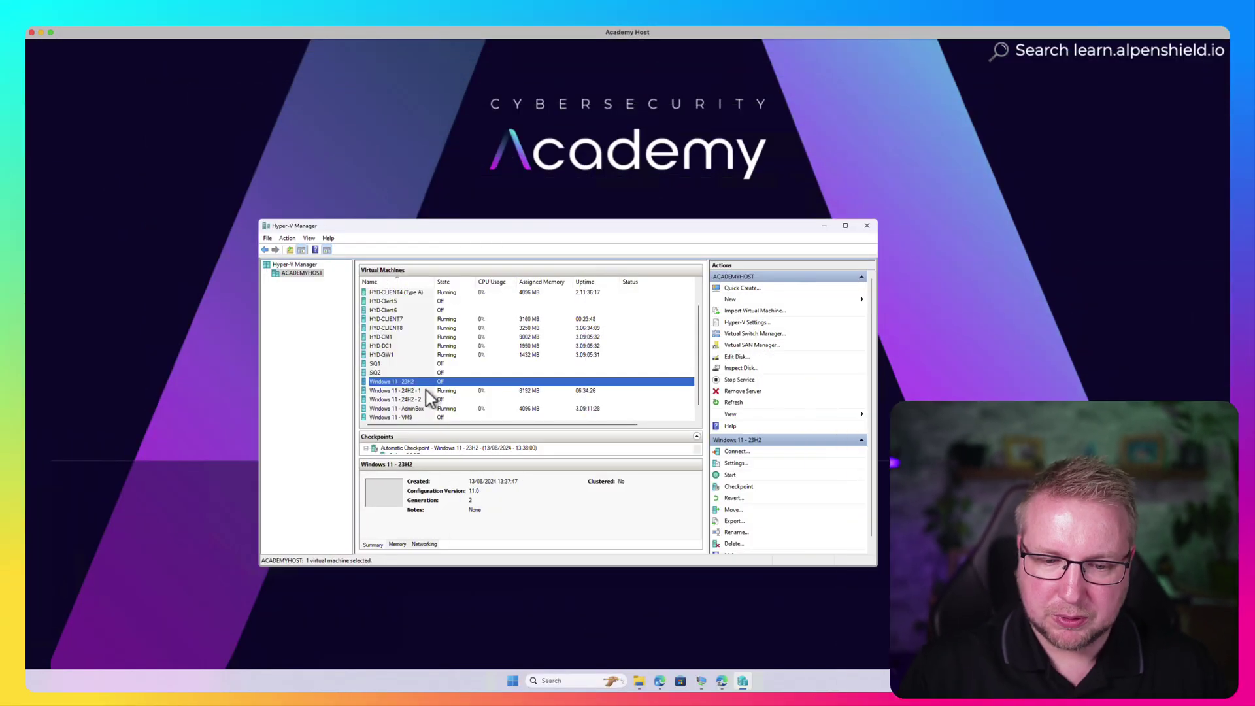
Connect to and start the Windows 11 - 23H2 and 24H2 - 2 VMs
right_click(408, 383)
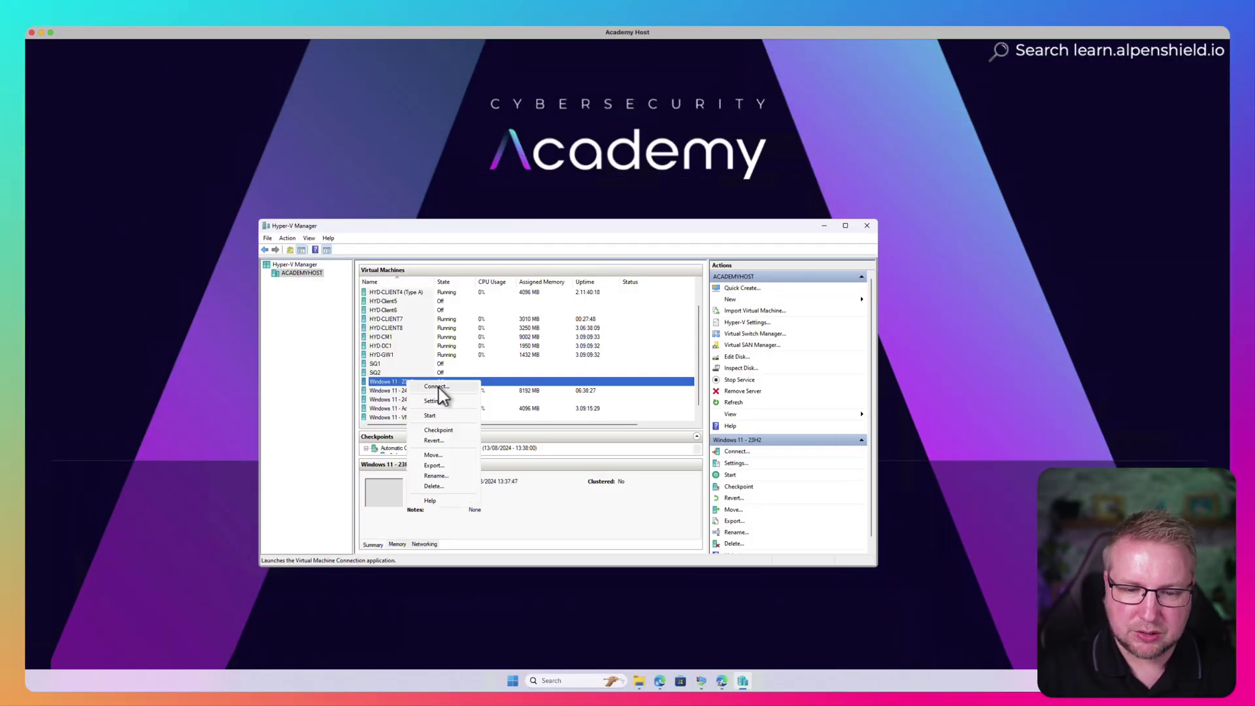
click(441, 387)
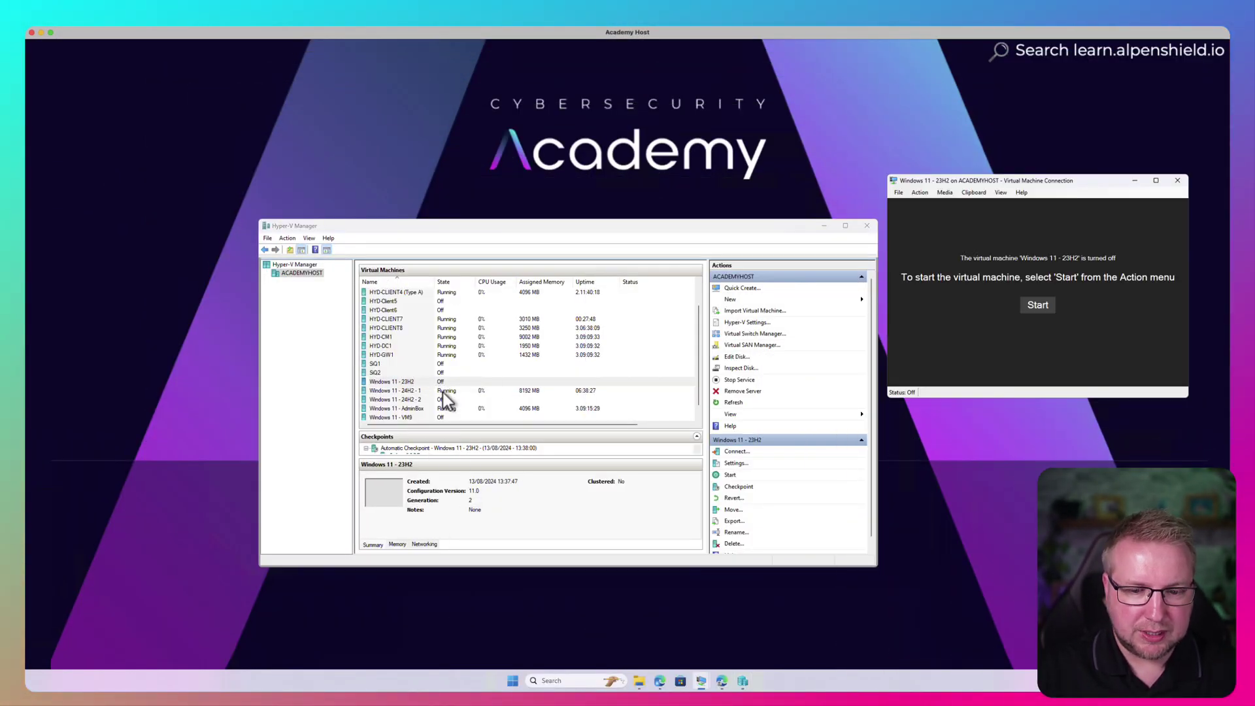
click(1039, 305)
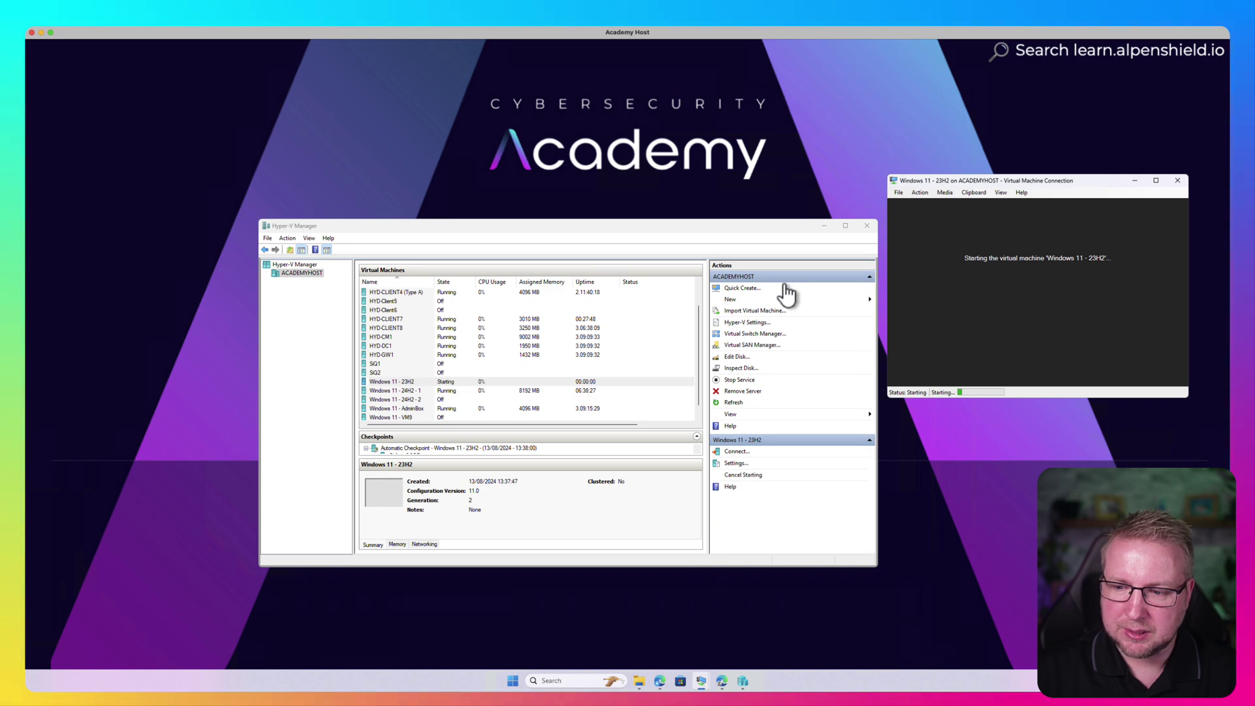
right_click(404, 401)
click(425, 406)
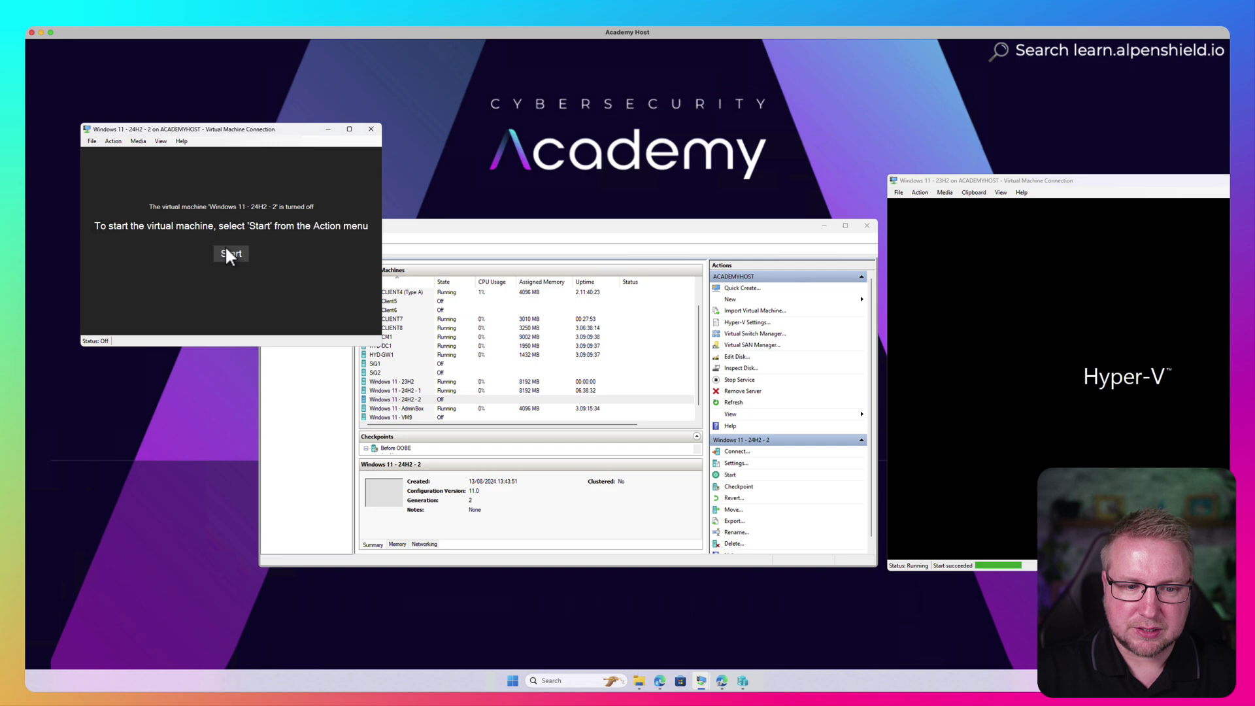
click(230, 254)
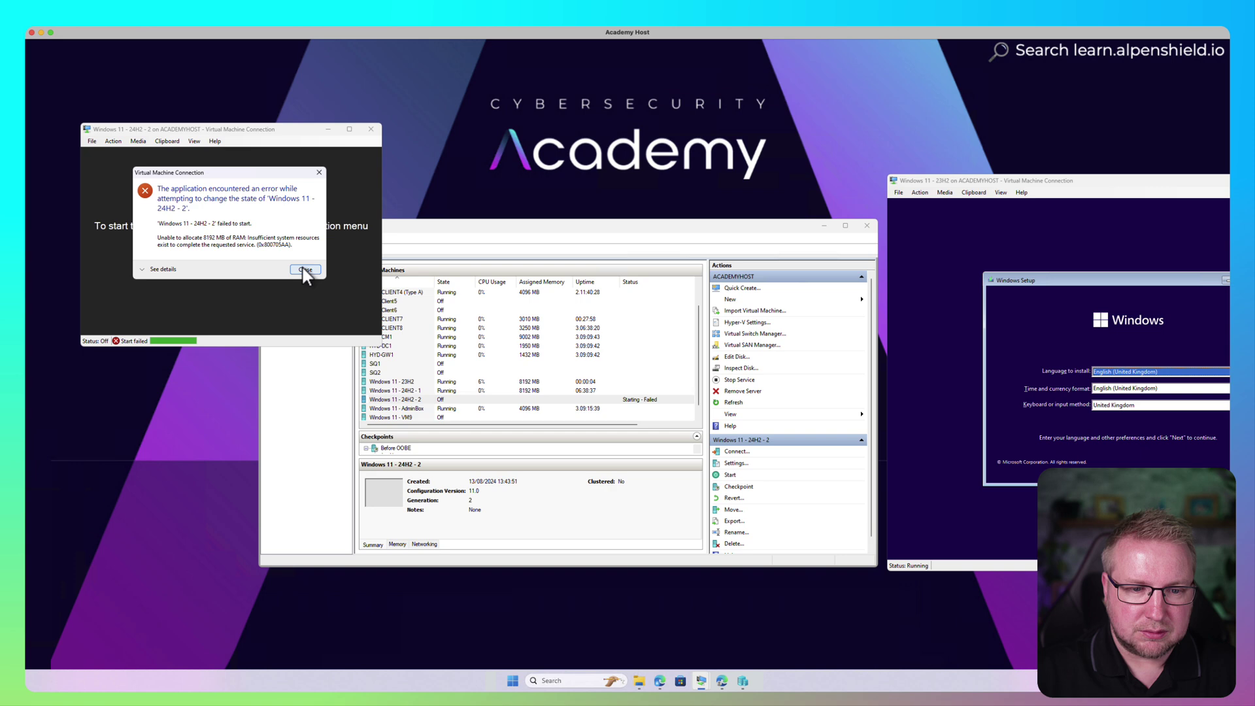
Dismiss the insufficient-memory error, turn off AdminBox, and restart the 24H2 - 2 VM
click(305, 269)
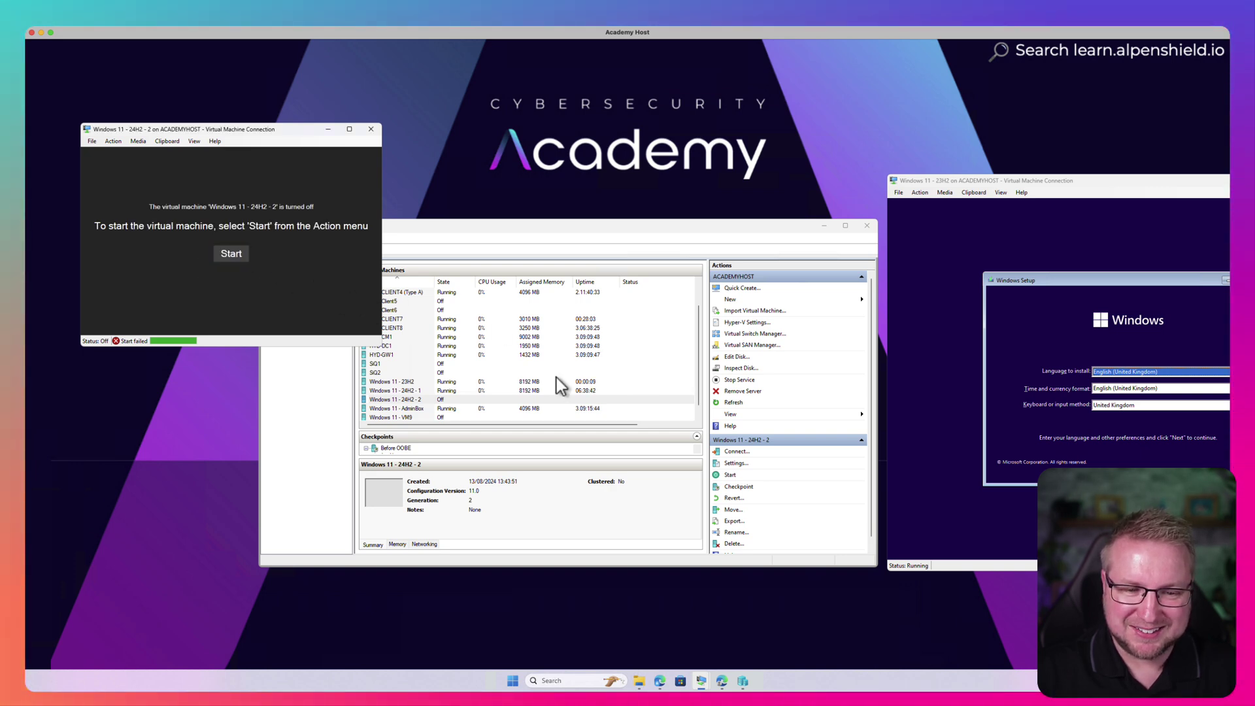
right_click(408, 410)
click(453, 446)
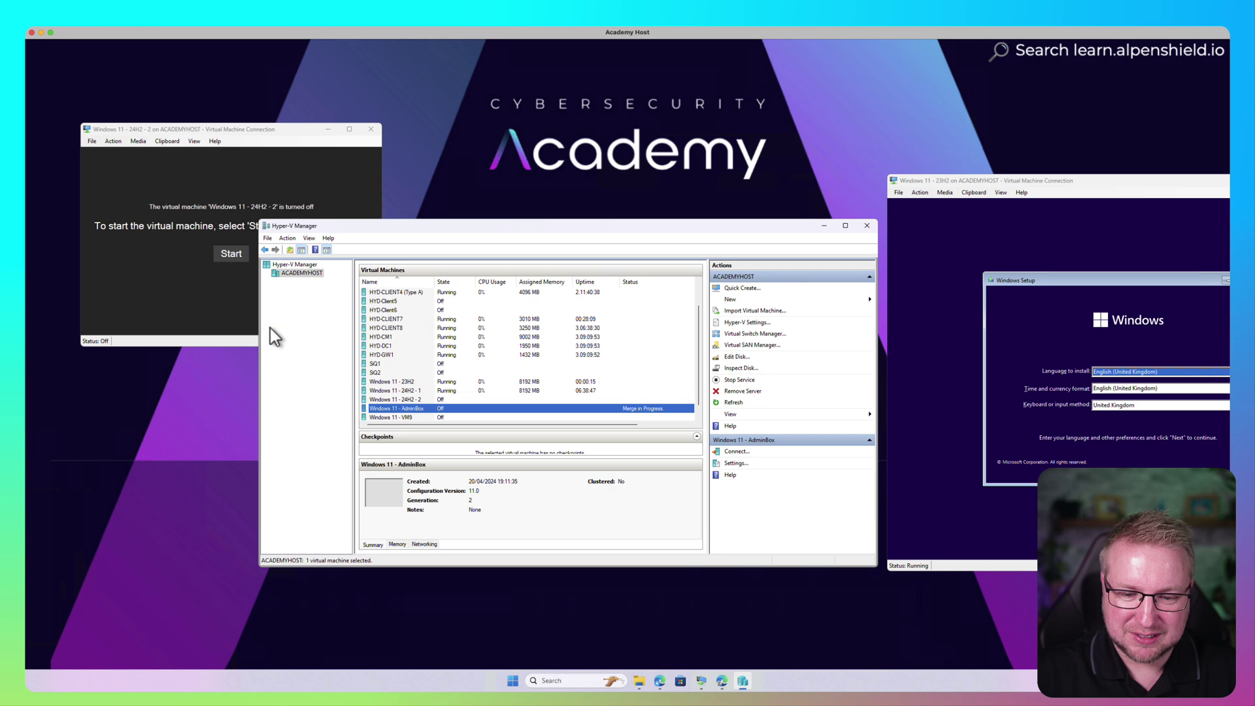
click(147, 258)
click(230, 253)
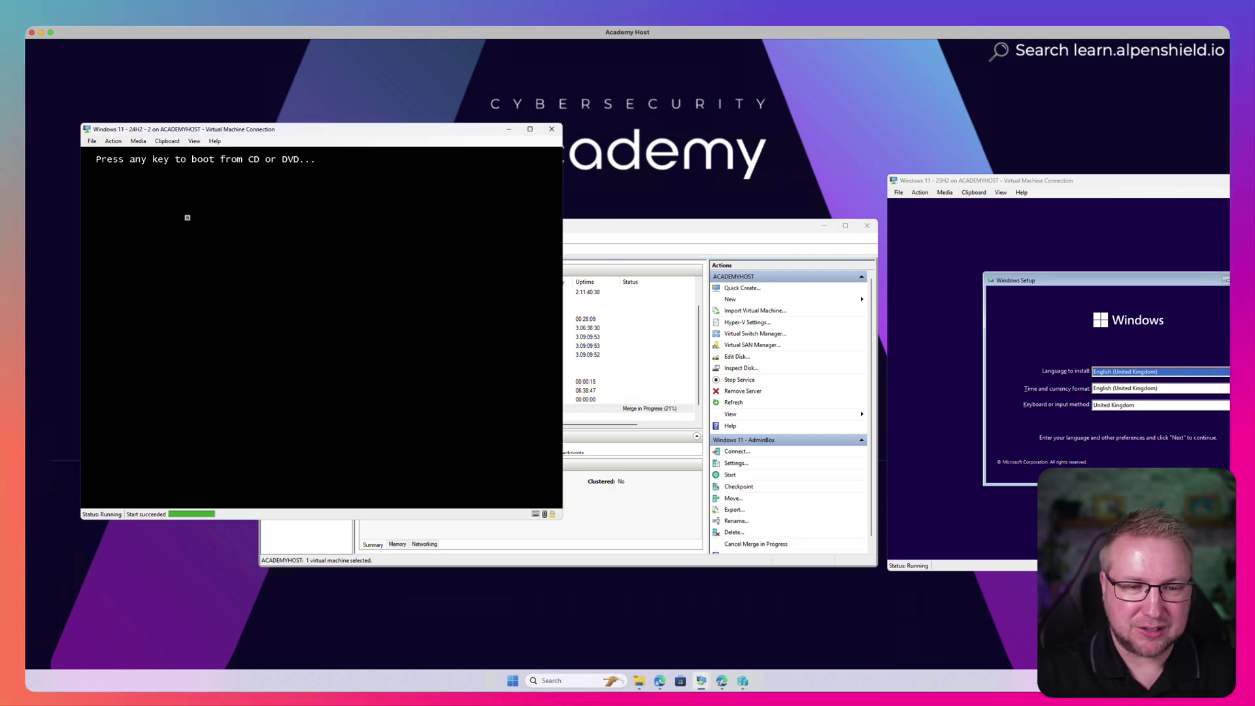
Boot 24H2 - 2 from the install DVD, minimise Hyper-V Manager, and lower its window
key(Return)
click(830, 229)
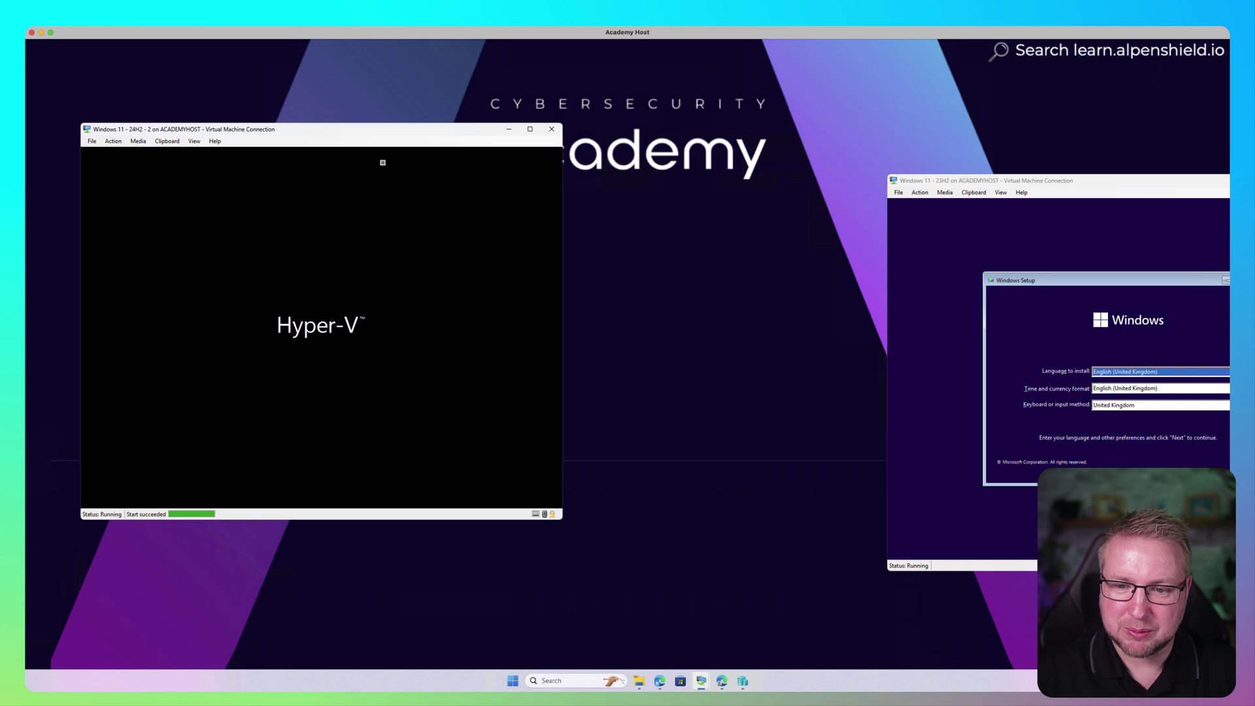
drag(386, 131, 386, 194)
Place the two VM windows side by side and advance both setups past language and keyboard pages
drag(992, 183, 810, 190)
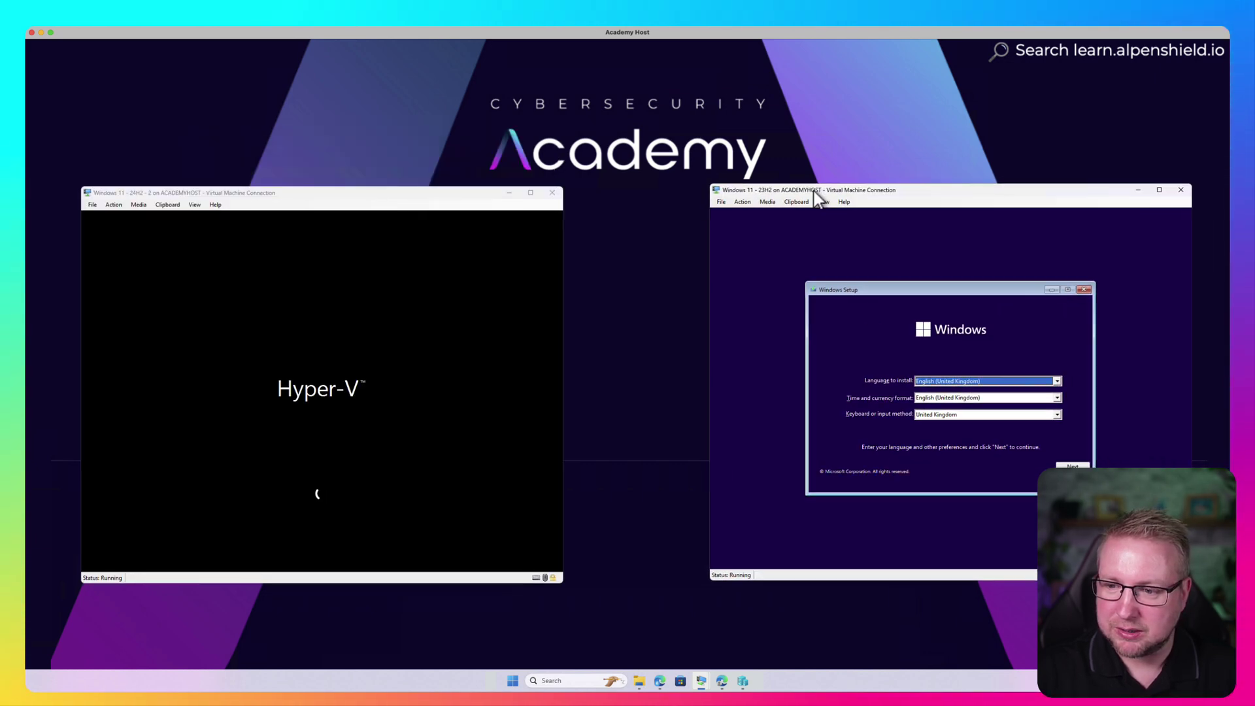
mouse_move(468, 190)
mouse_down()
mouse_move(487, 183)
mouse_move(474, 170)
mouse_up()
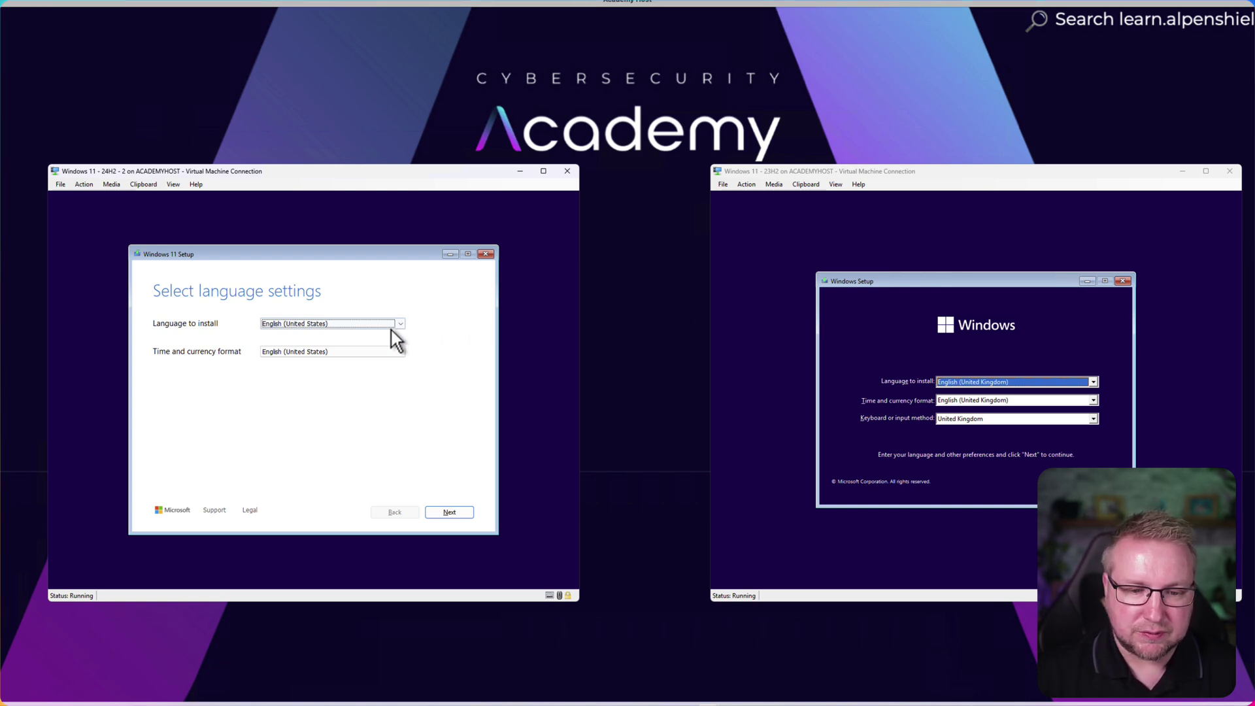
click(450, 511)
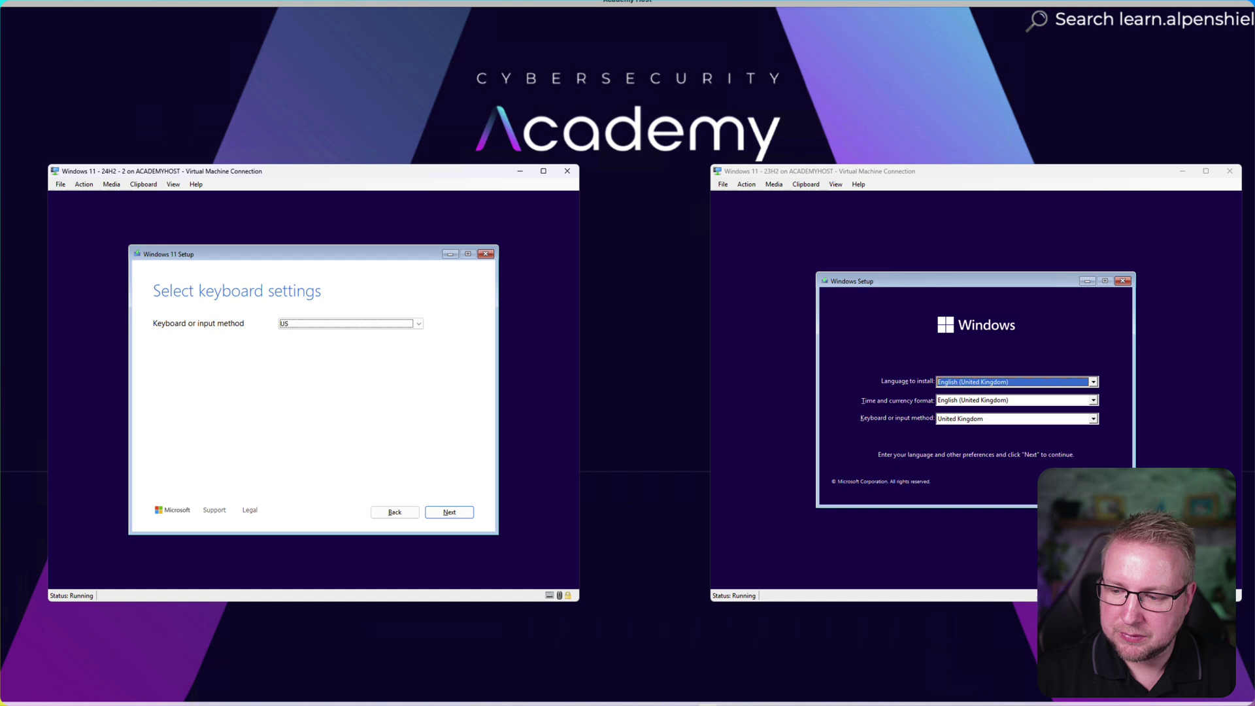
click(1105, 482)
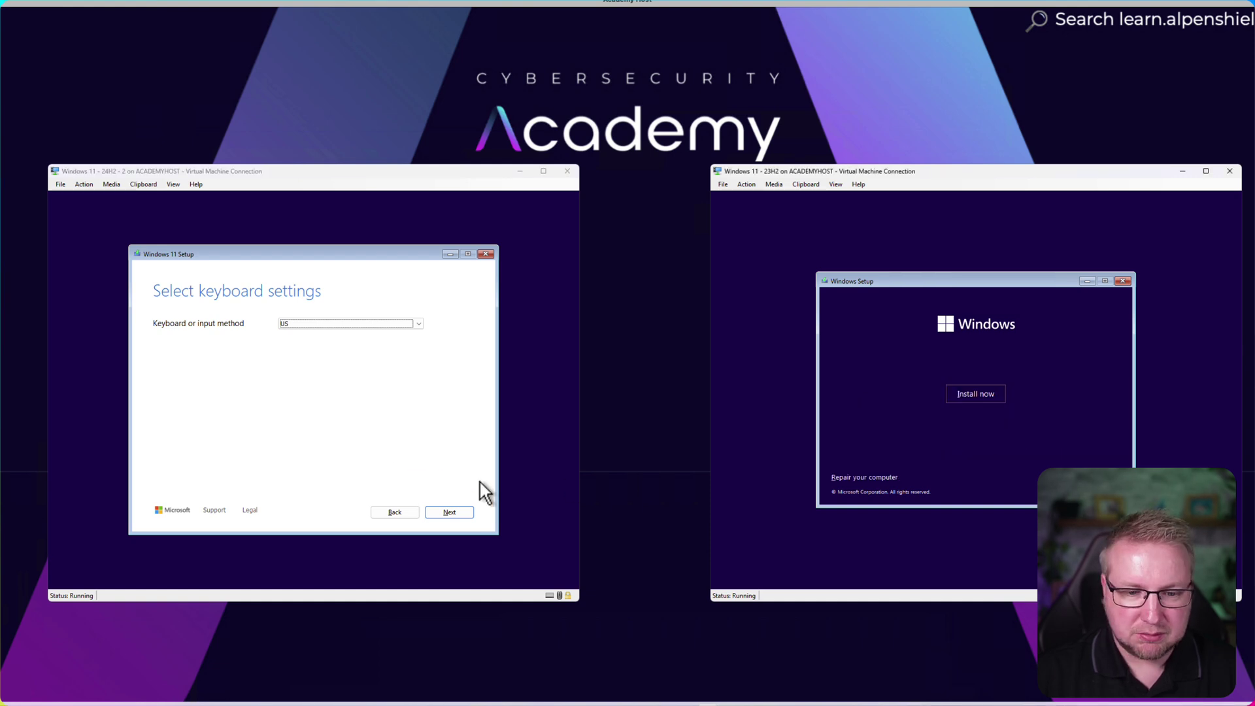
click(459, 514)
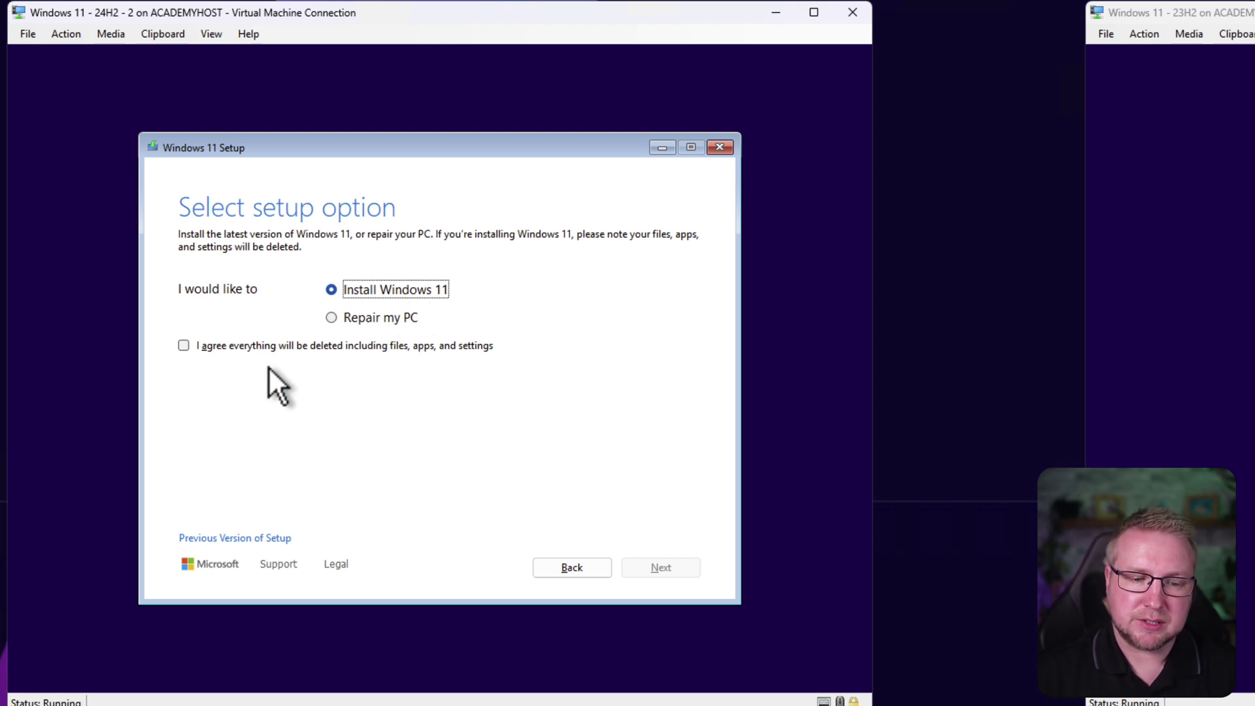
In the 24H2 setup, agree to a clean install, skip the product key, and accept the licence
click(278, 347)
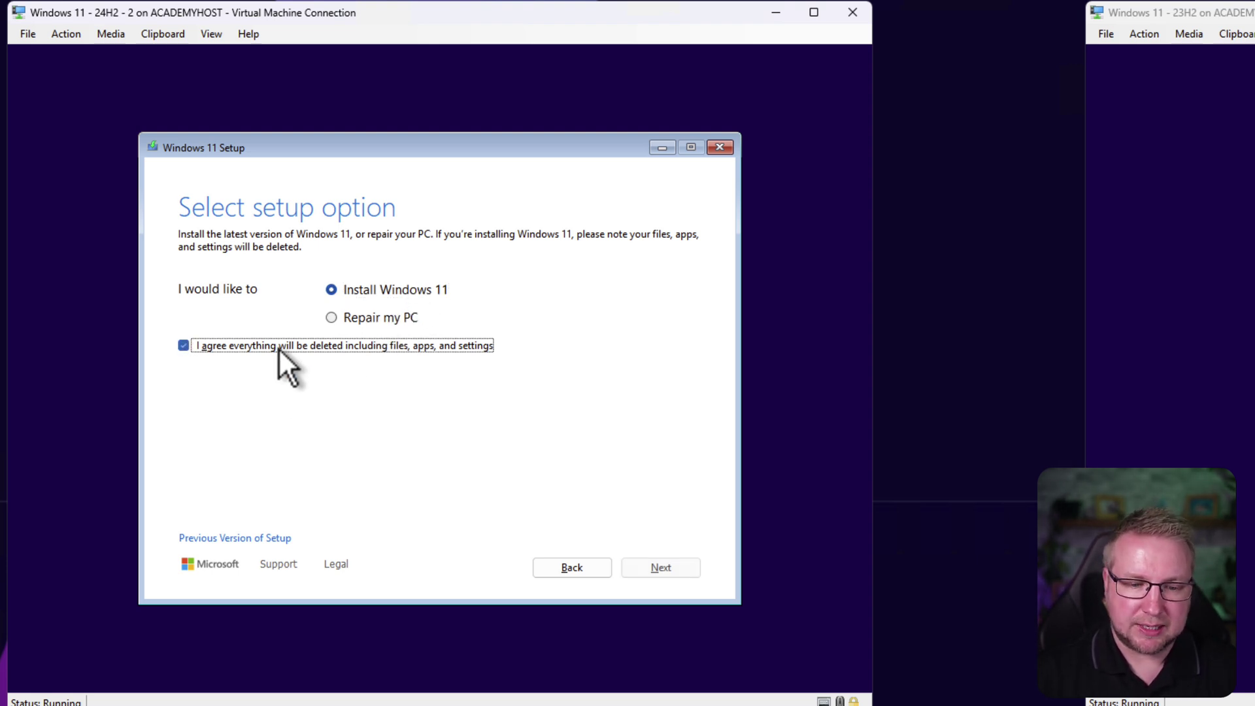
click(657, 568)
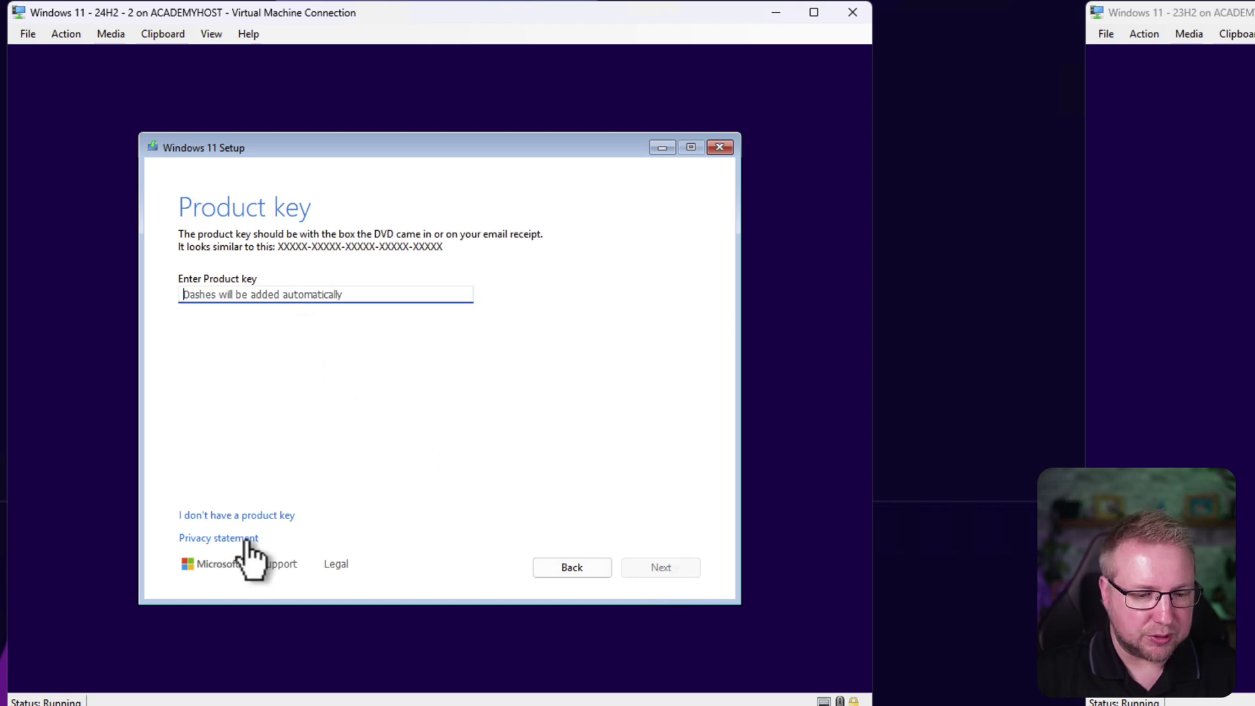
click(253, 517)
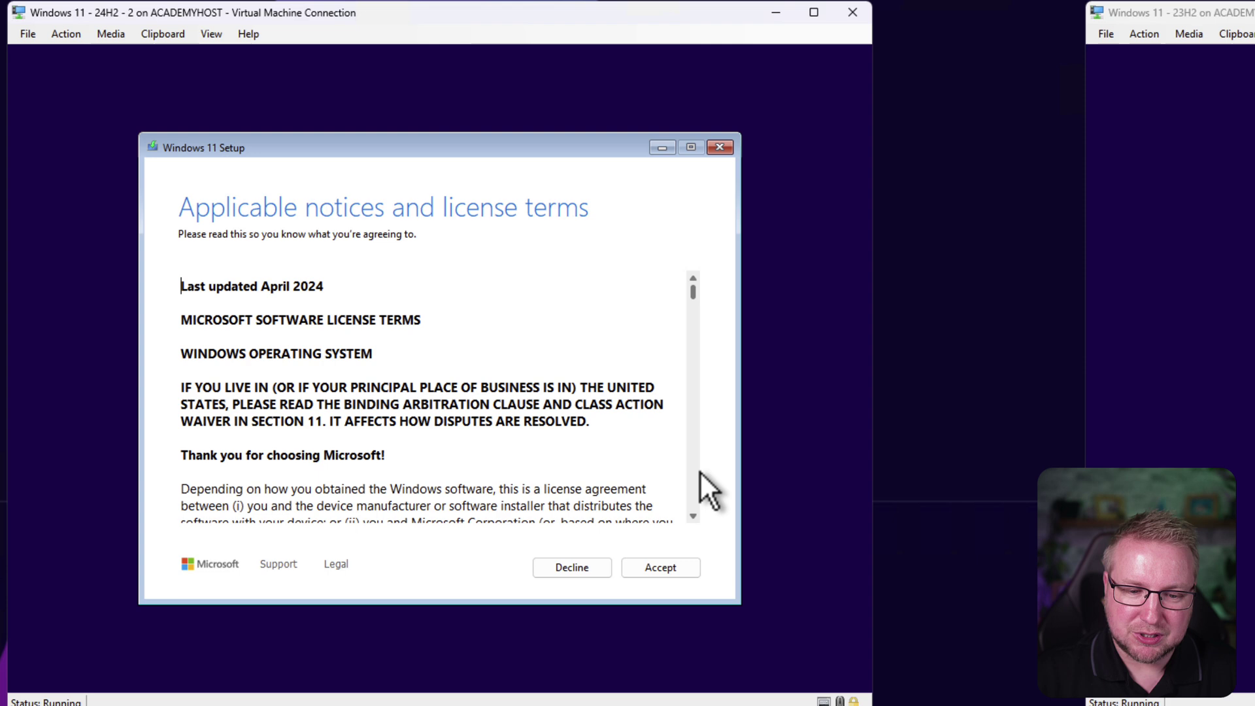
click(660, 567)
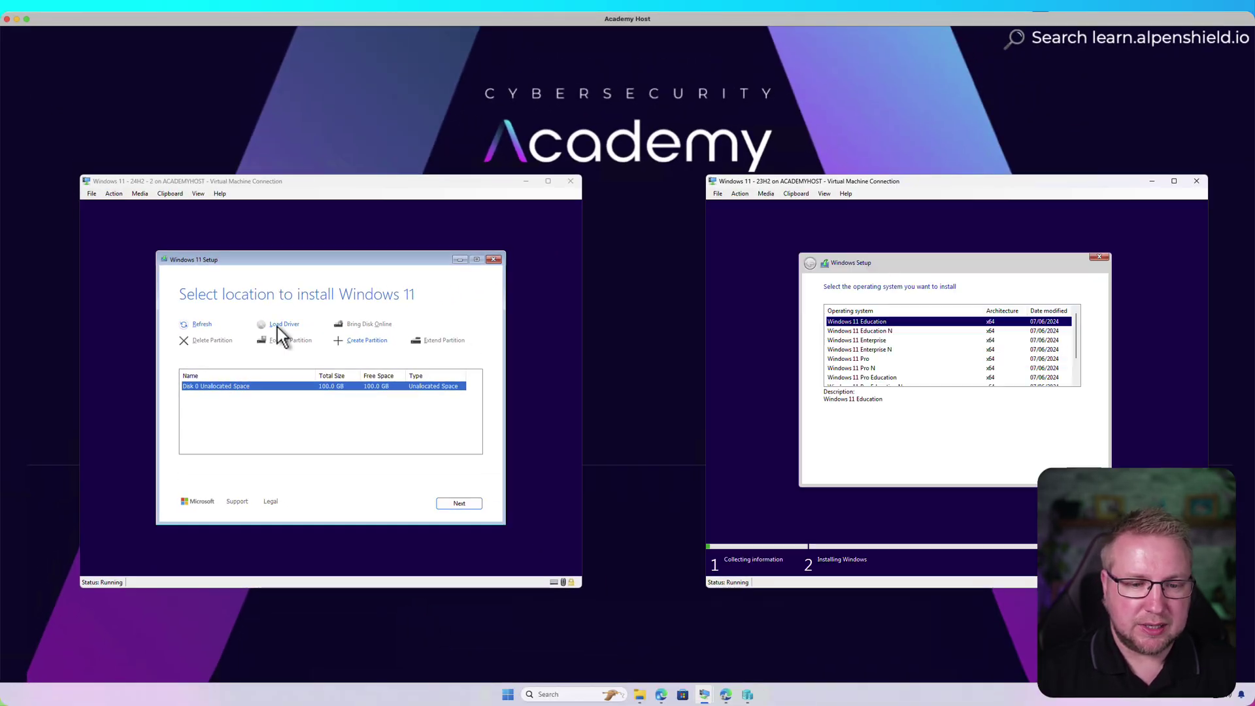
Take 23H2 to a custom Windows 11 Enterprise install; start installing Pro on 24H2's 100 GB disk
click(878, 340)
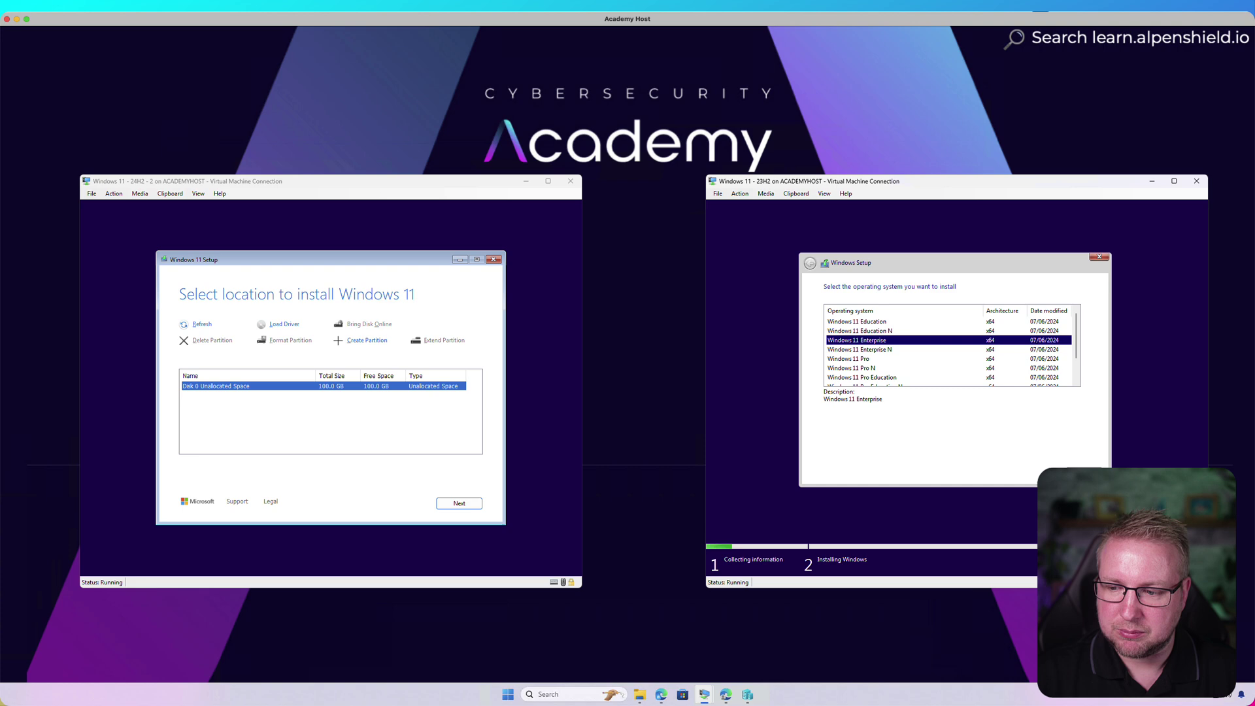
click(1084, 465)
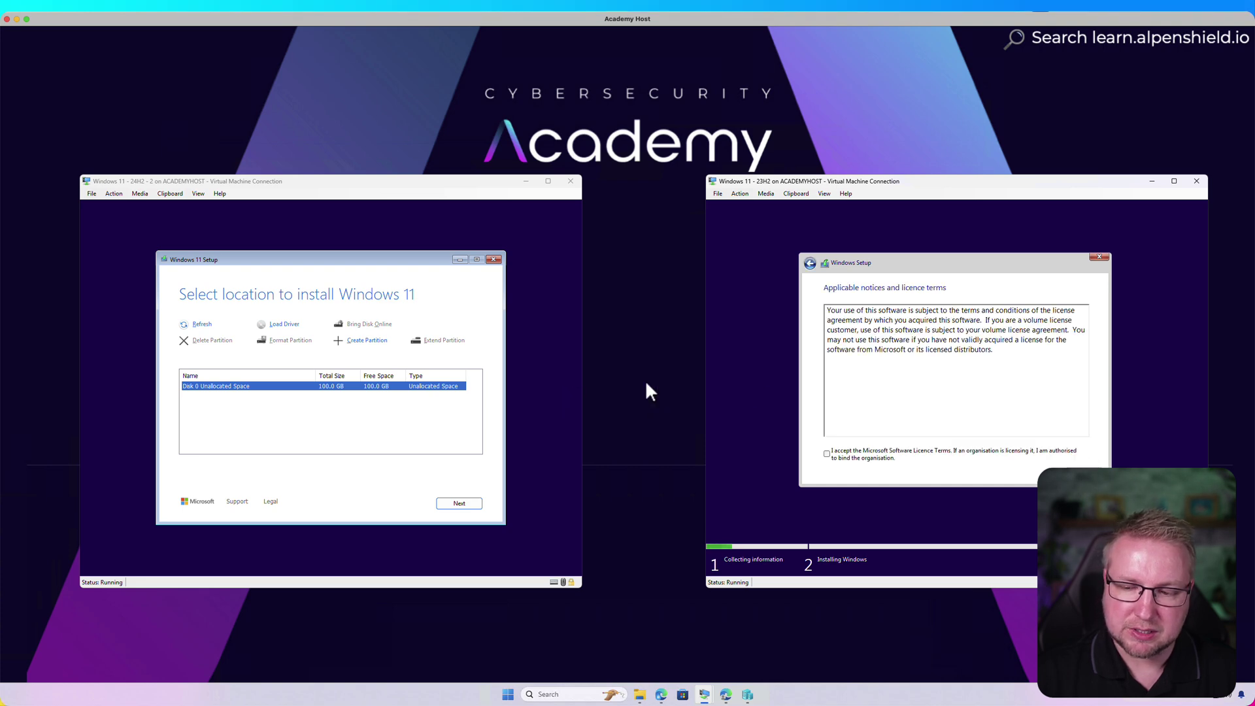
click(869, 451)
click(1084, 466)
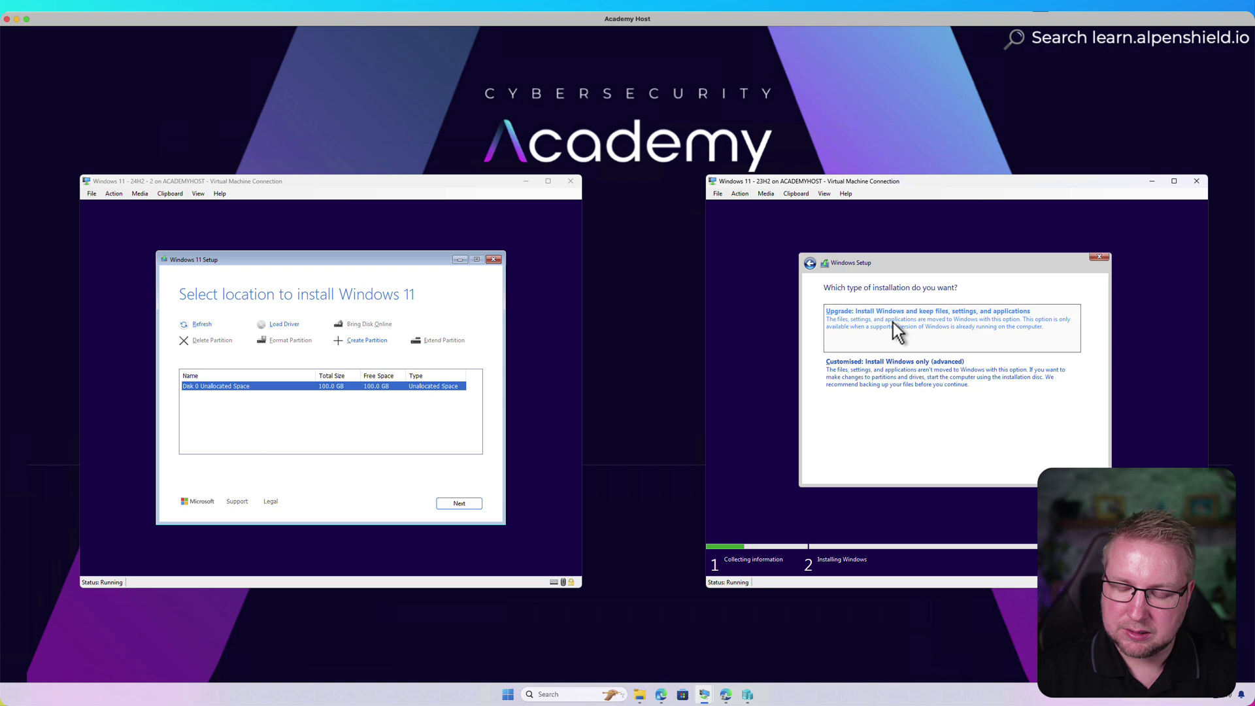
click(914, 373)
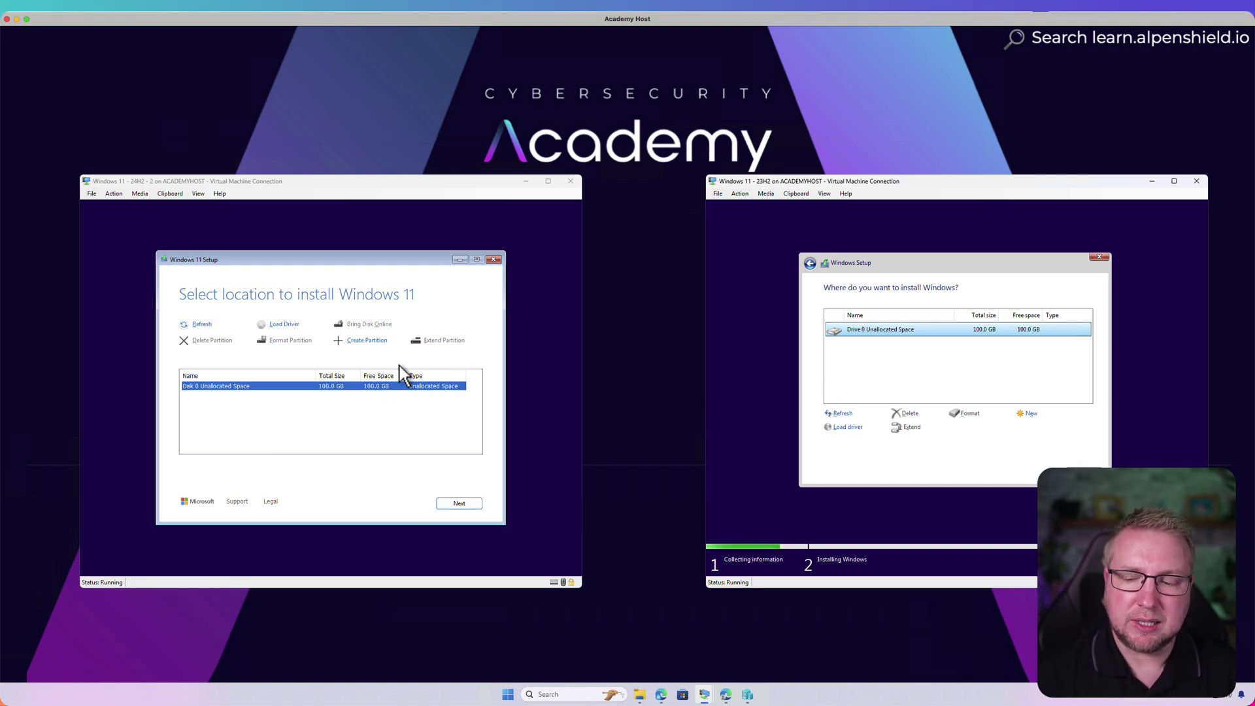
click(459, 504)
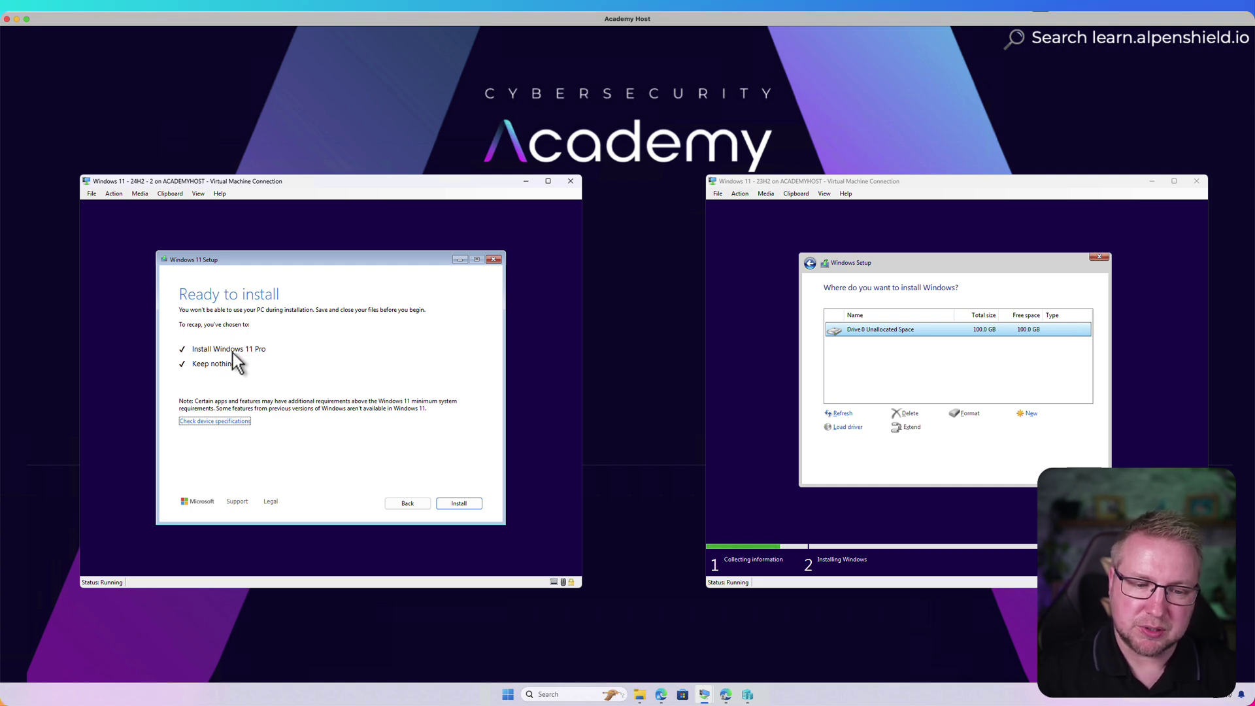
click(458, 504)
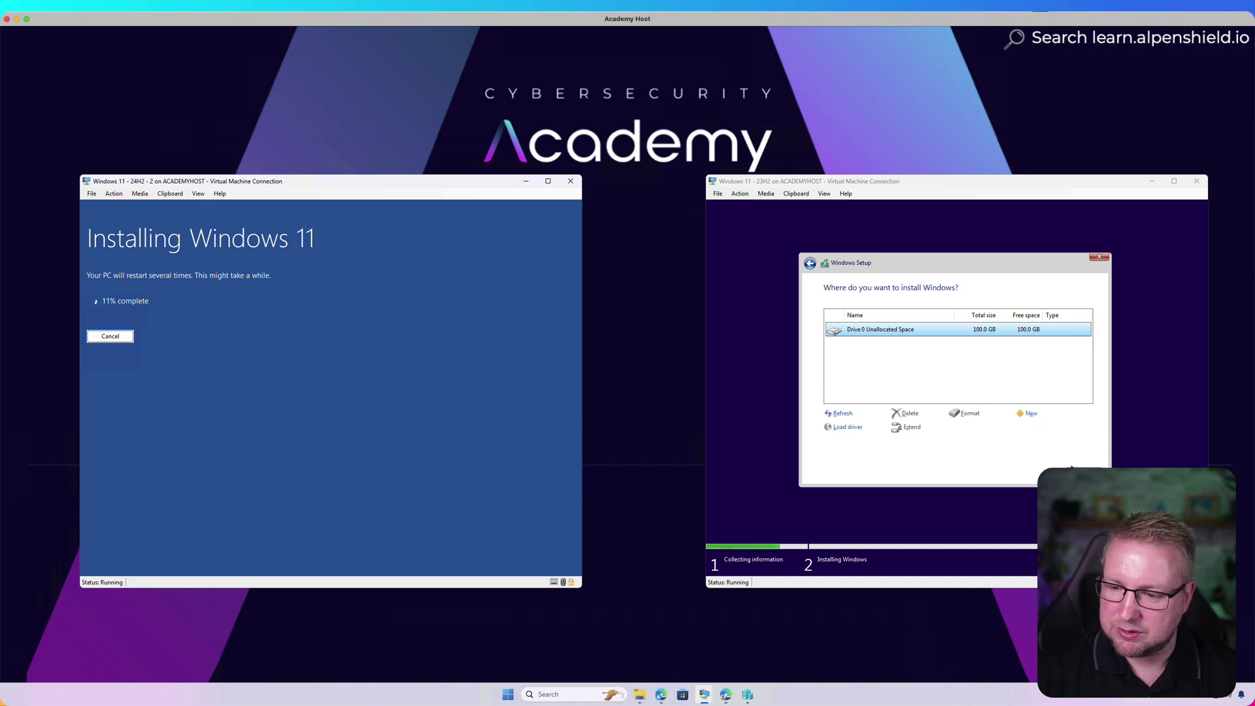
Begin installing Windows on the 23H2 VM's Drive 0
click(1073, 468)
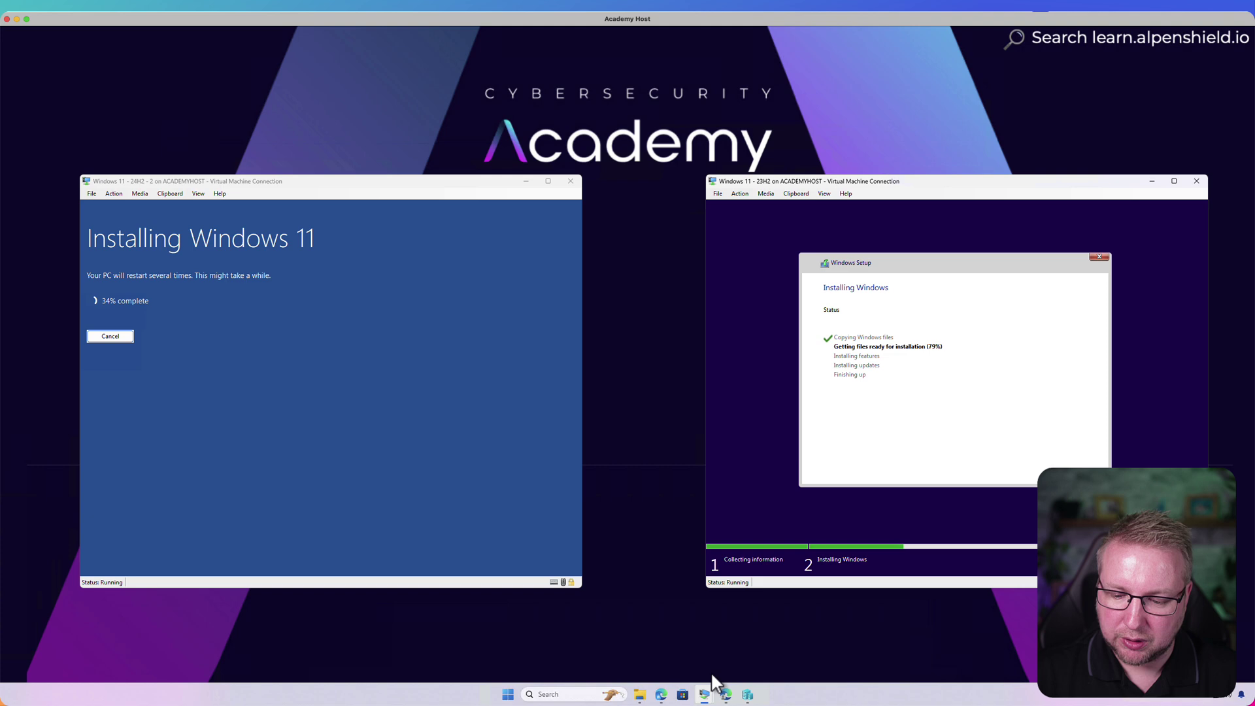
Minimise the 23H2 window and restore the Windows 11 24H2 VM window to screen centre
click(1152, 181)
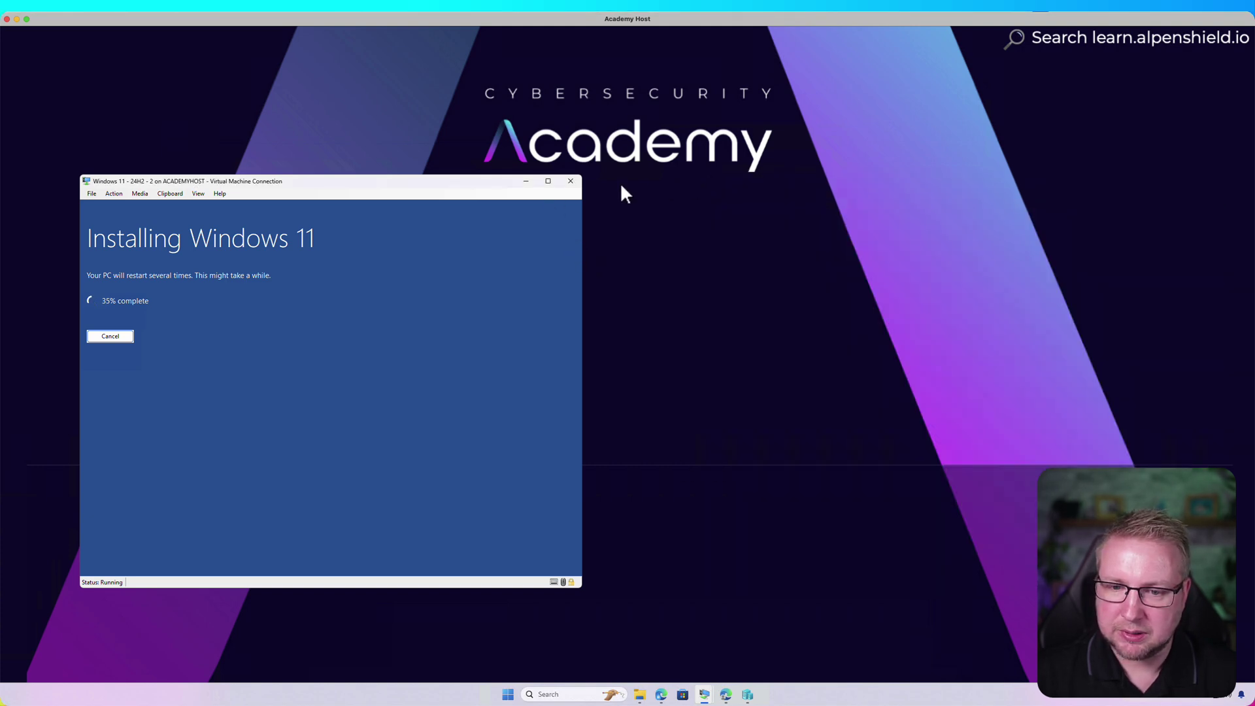
click(526, 182)
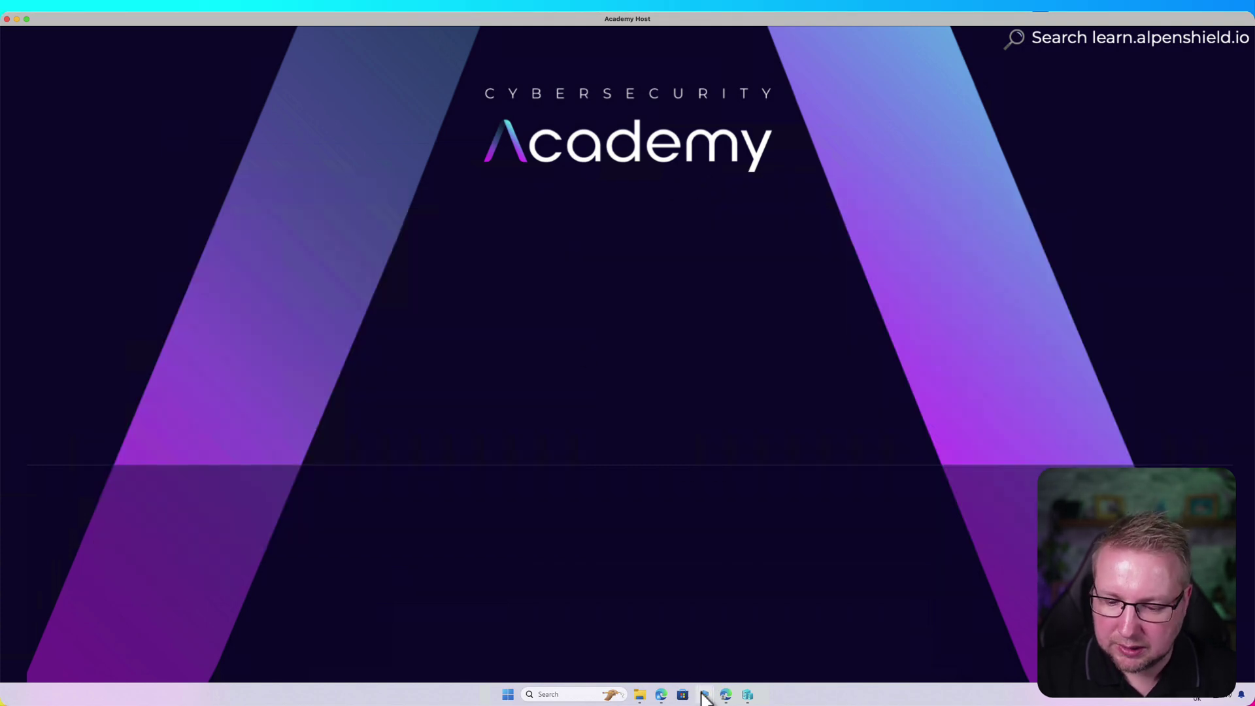
mouse_move(704, 693)
click(768, 657)
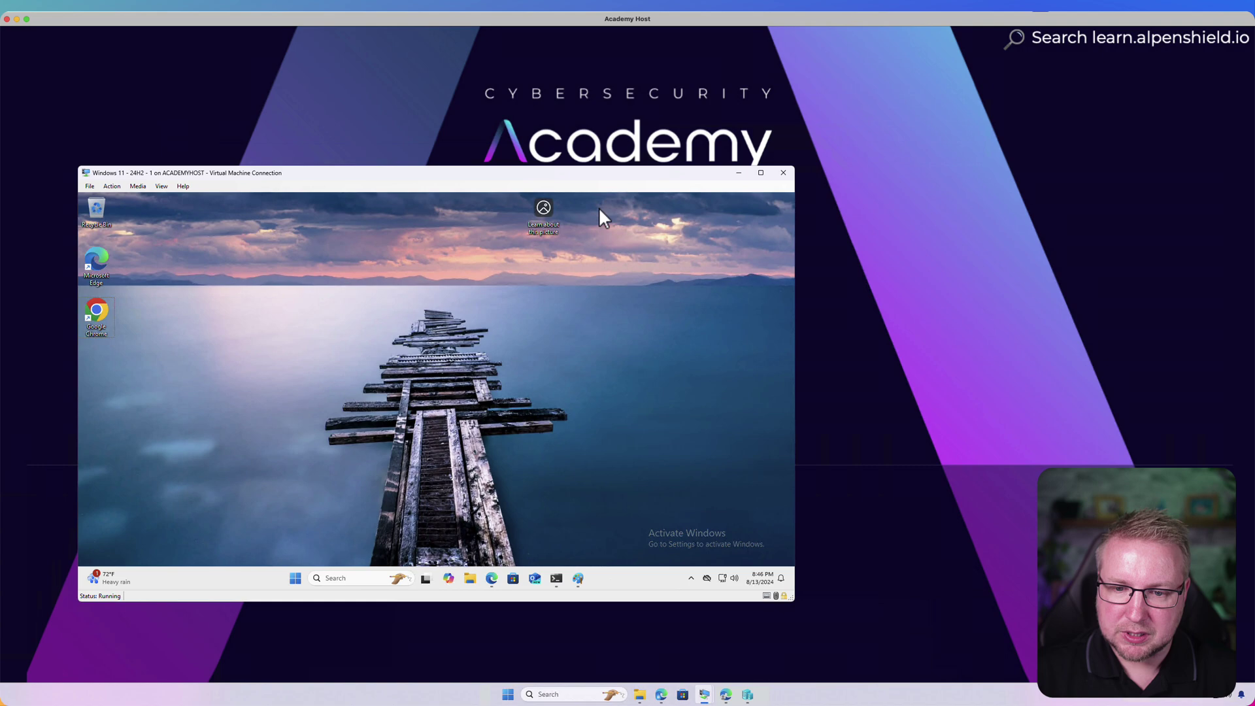
drag(600, 180, 774, 215)
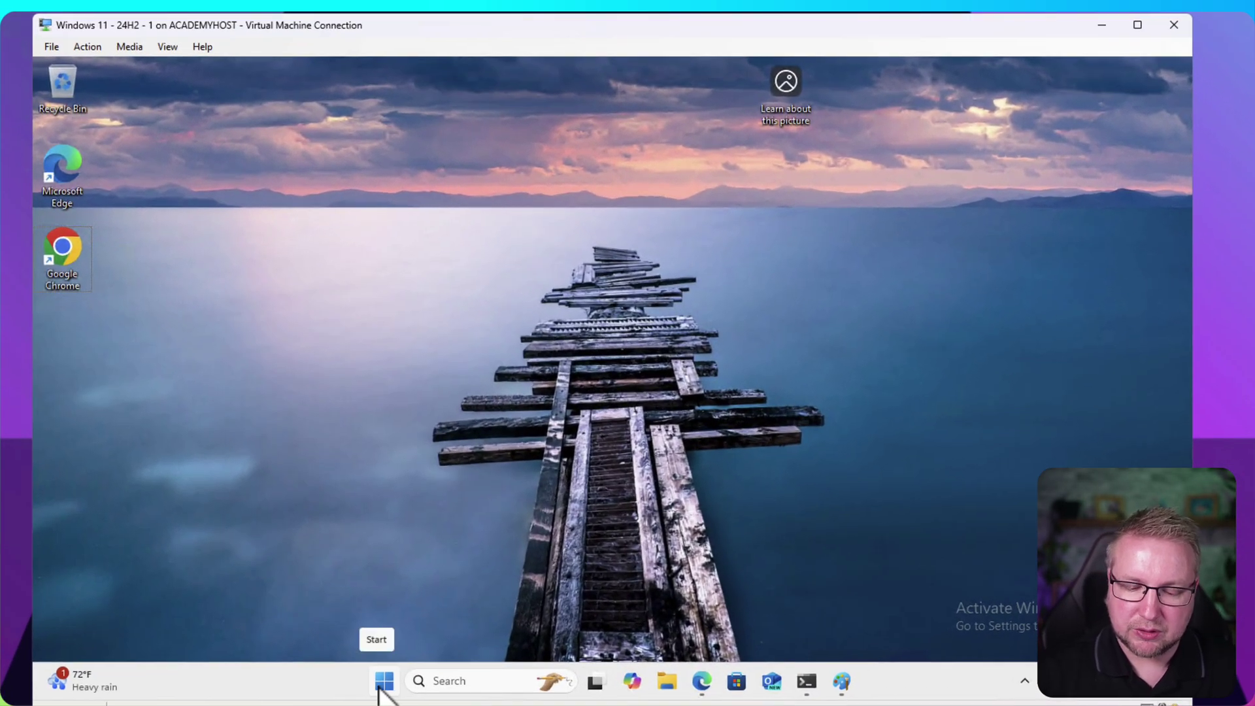
Run winver from Search to confirm version 24H2, build 26100.1301, then close it
click(435, 682)
text(winver)
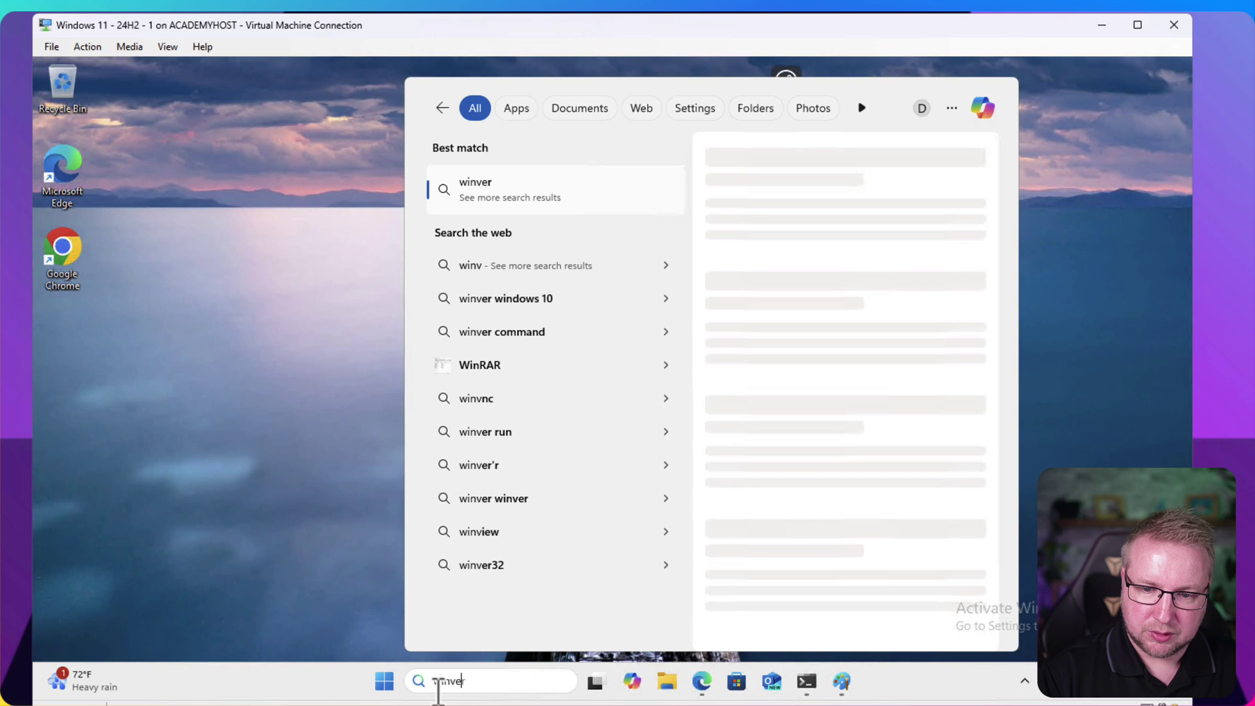
key(Return)
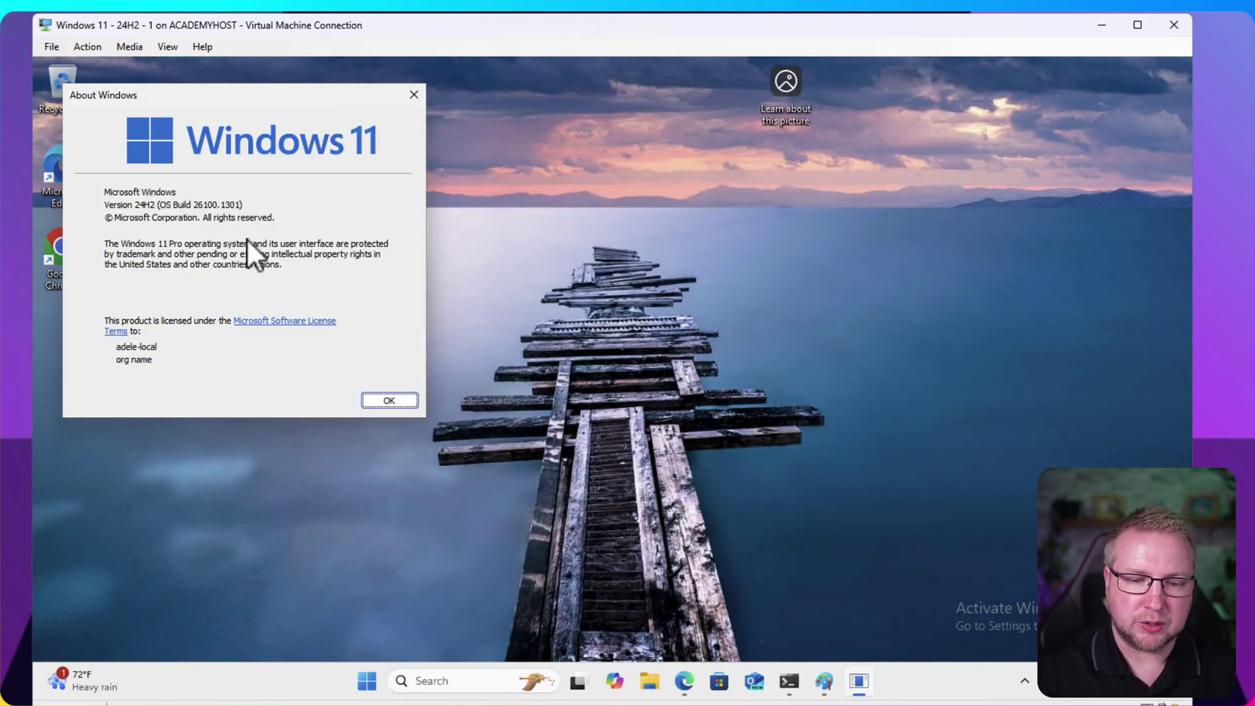
click(388, 400)
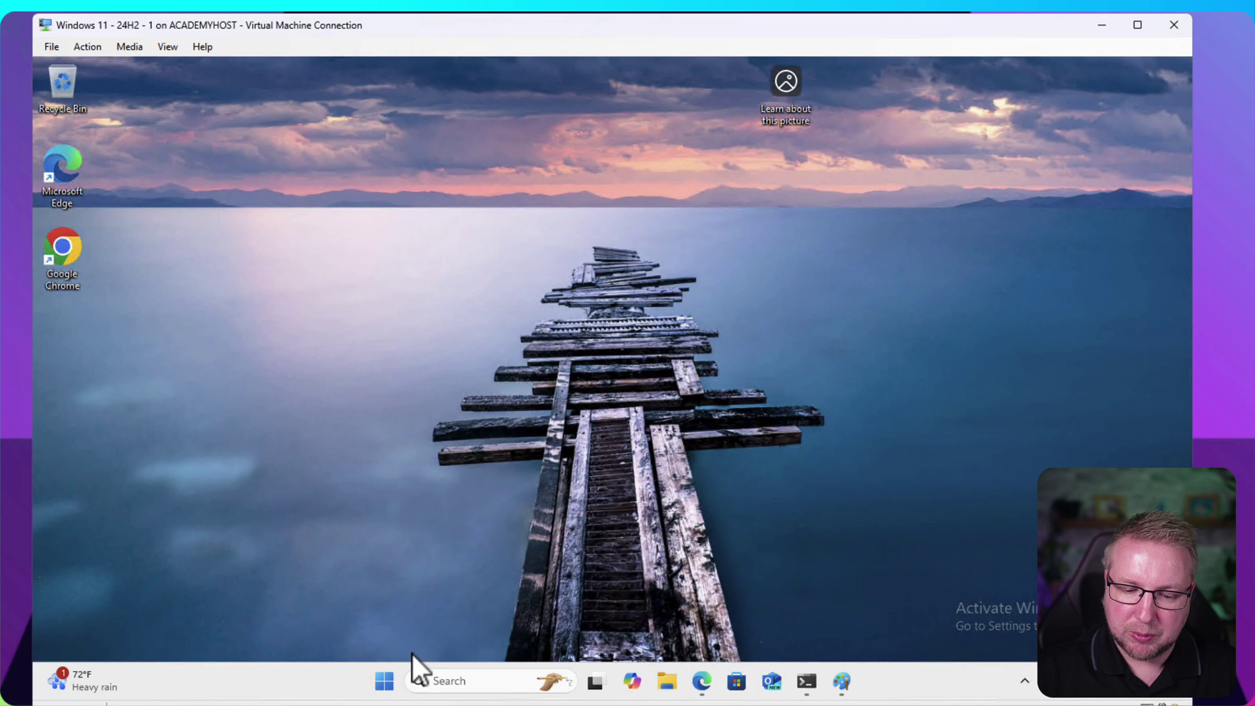
Open Settings from Start, maximise it, and go to System > For developers
click(384, 683)
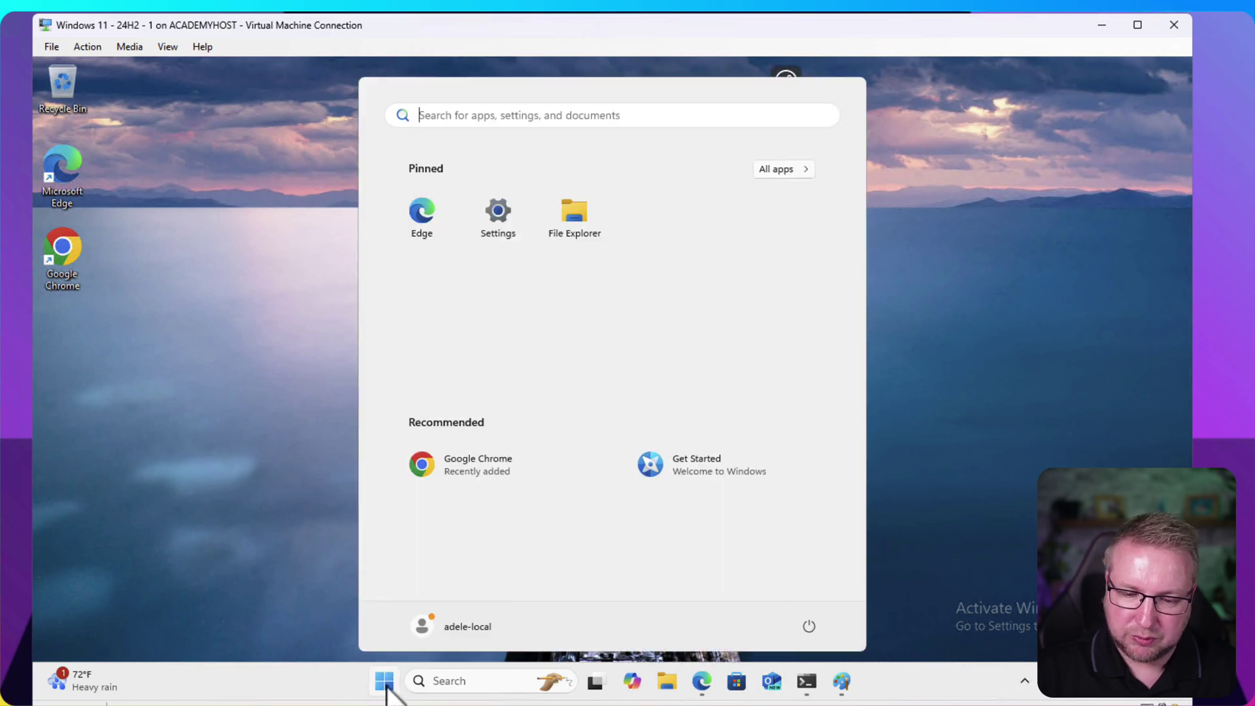
click(489, 215)
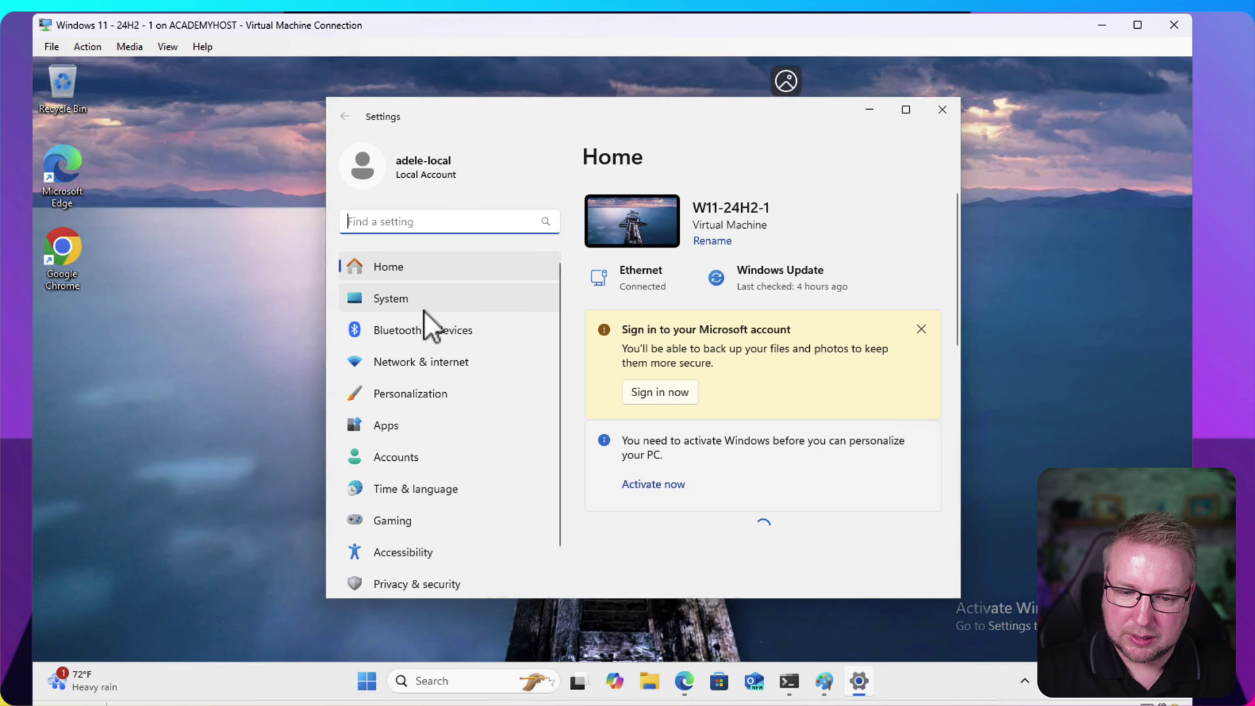
scroll(449, 468, down, 1)
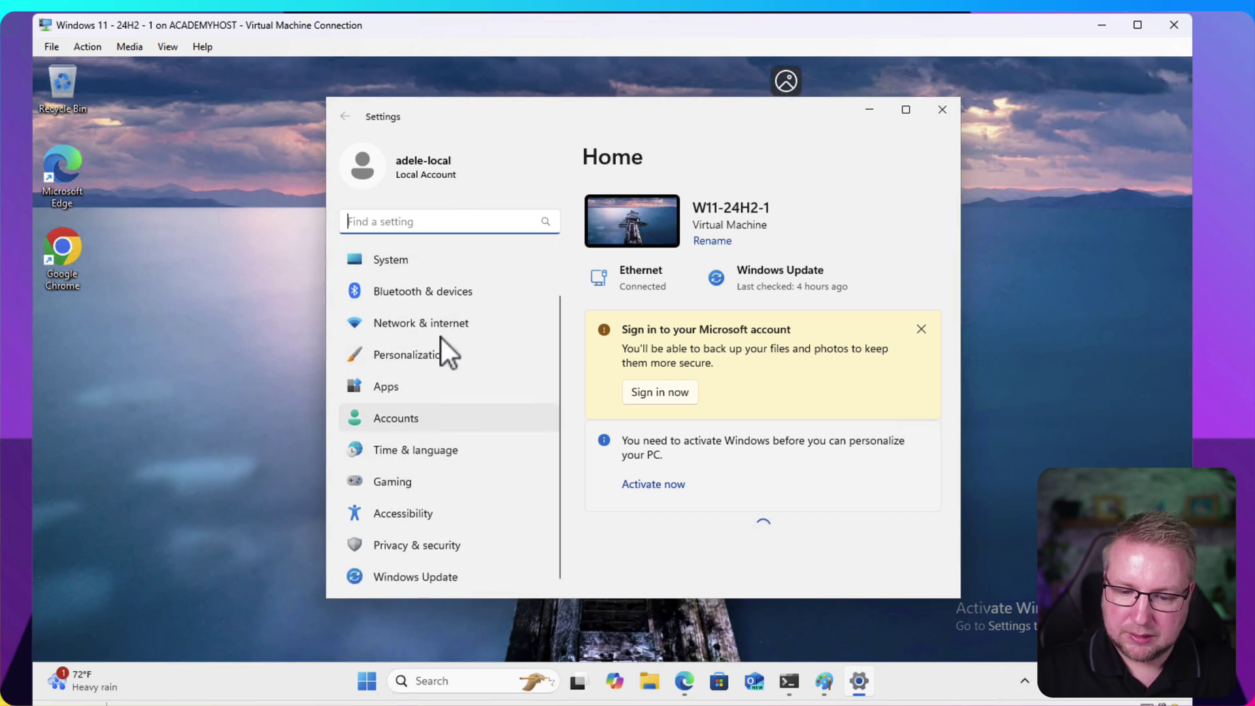
double_click(735, 123)
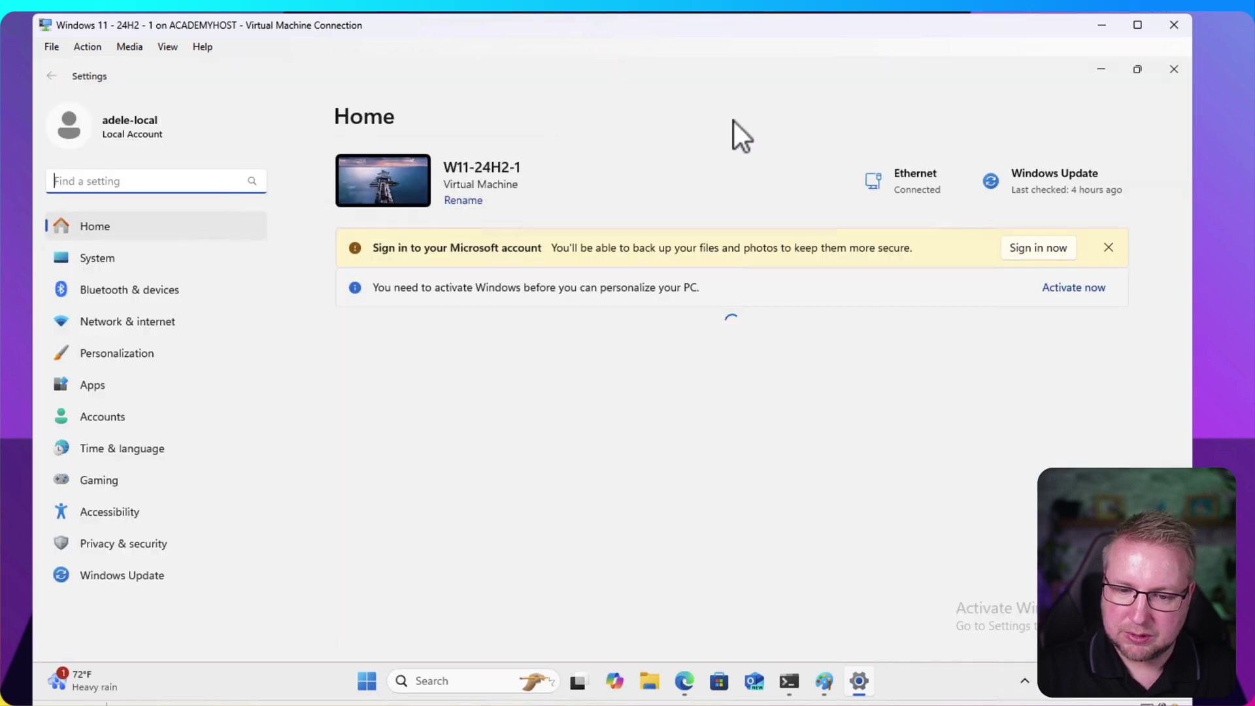
click(126, 260)
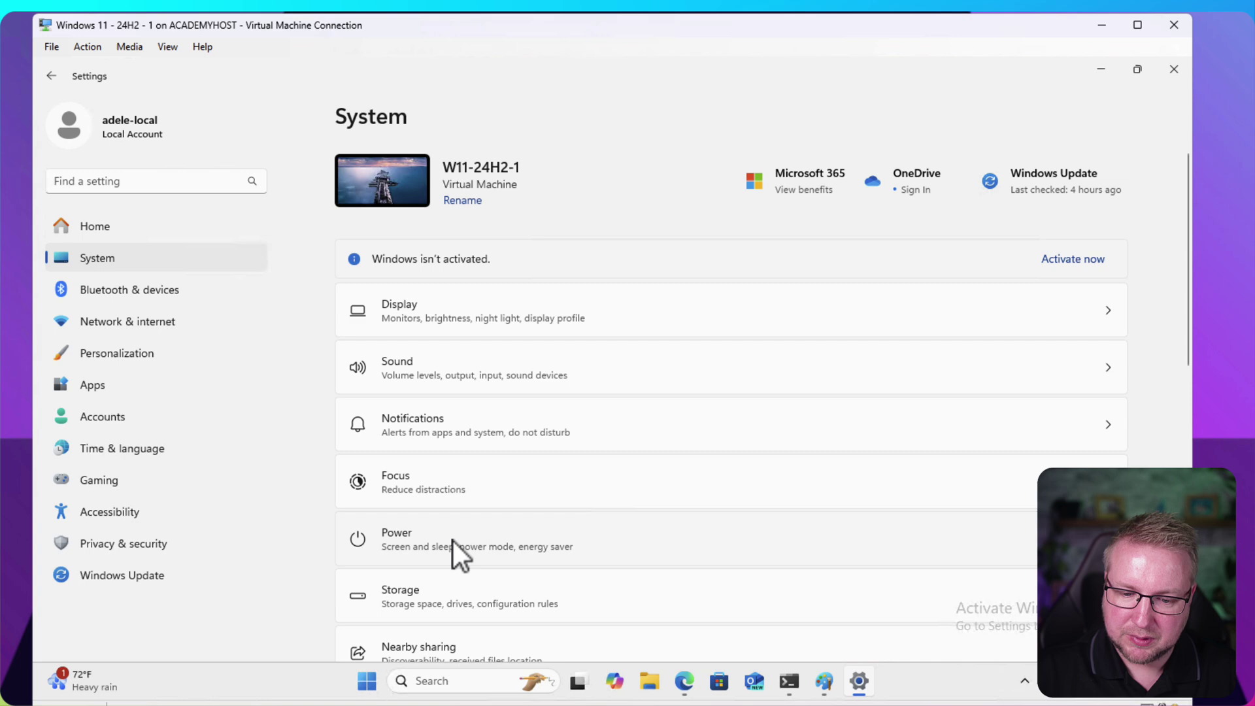
scroll(444, 540, down, 4)
scroll(460, 530, up, 1)
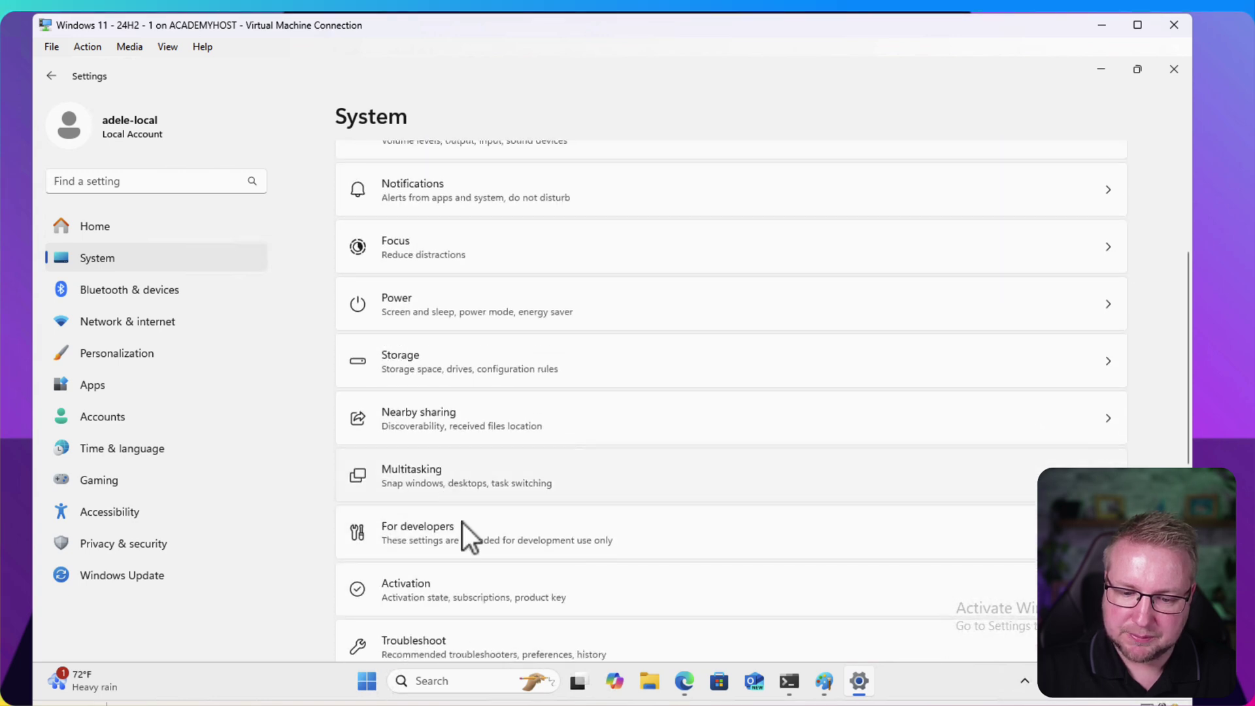
click(464, 535)
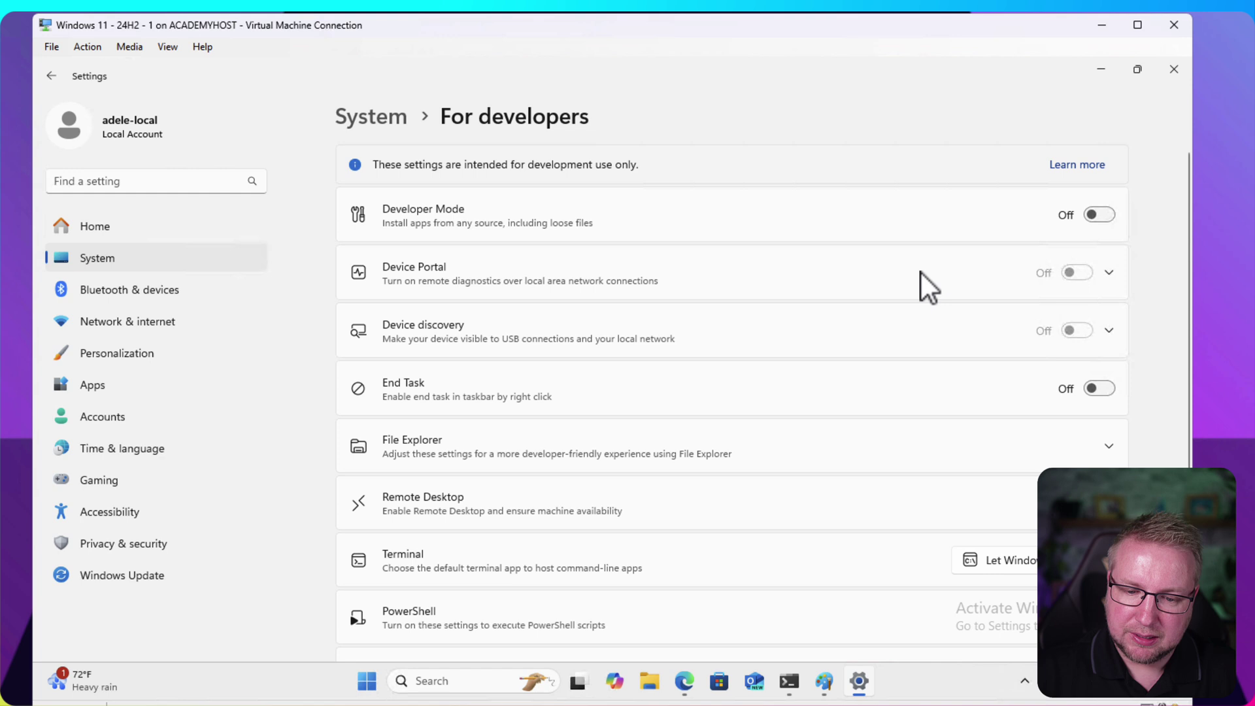
click(1097, 390)
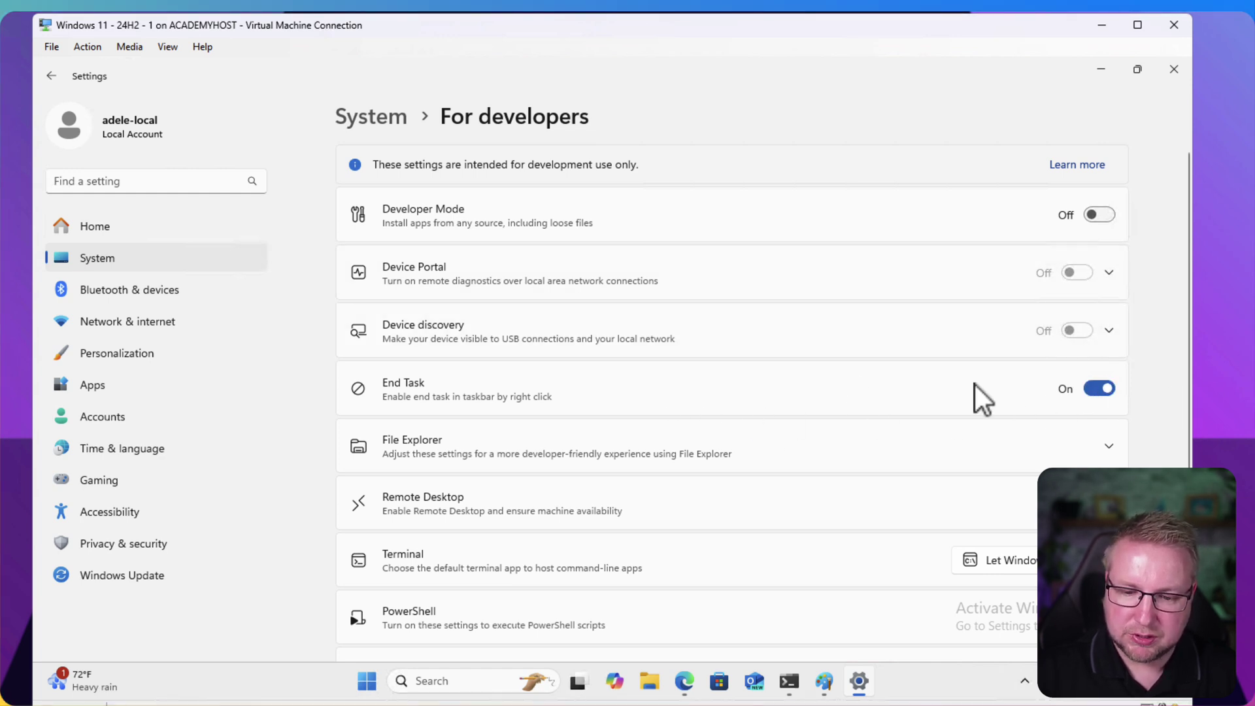
right_click(823, 691)
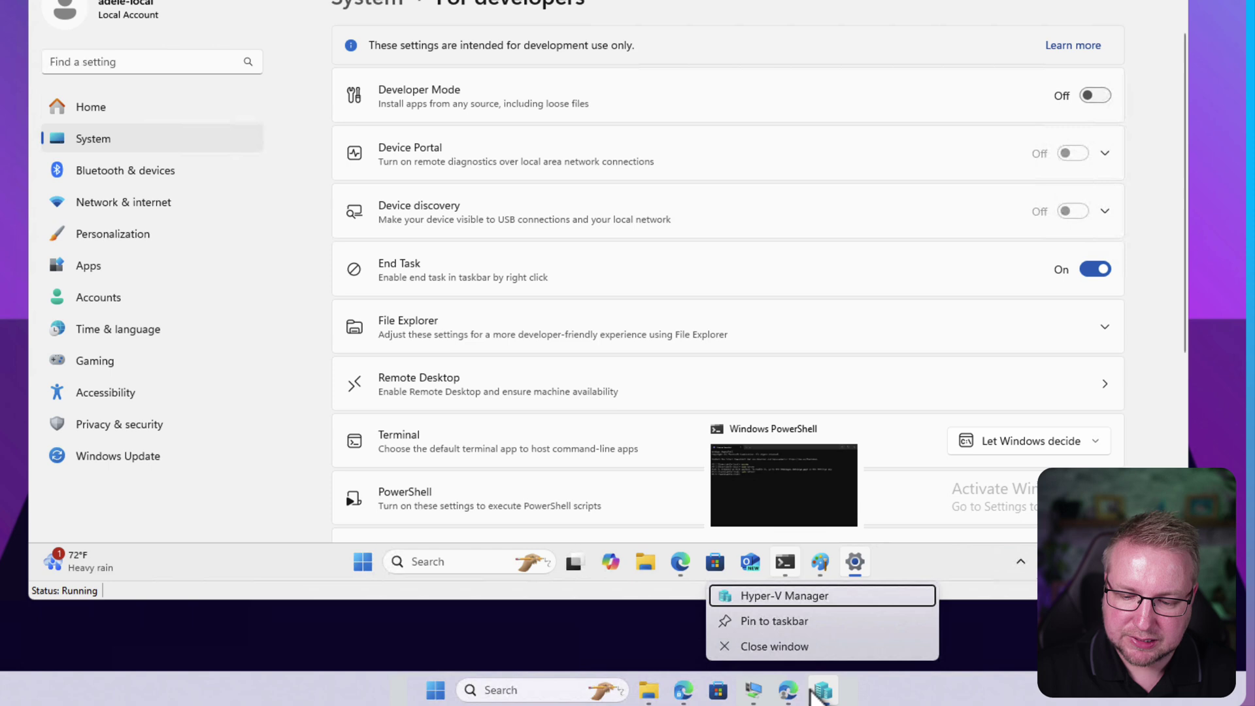
right_click(788, 692)
click(793, 638)
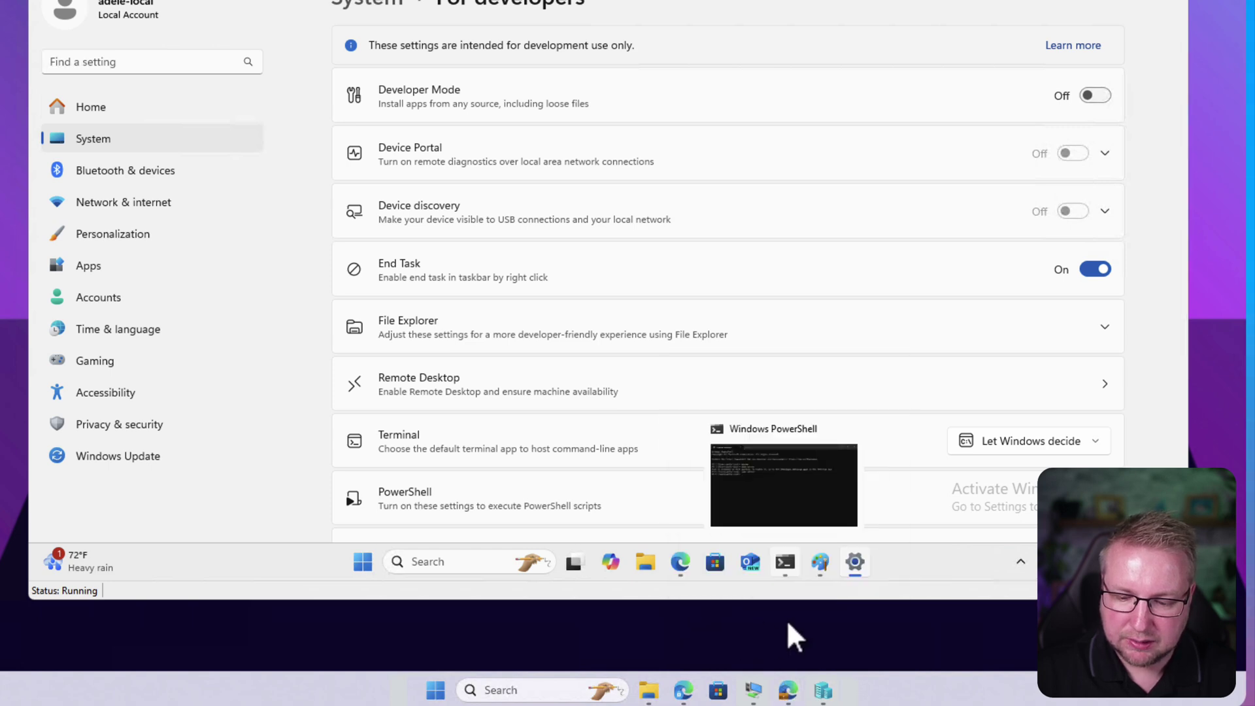
right_click(789, 692)
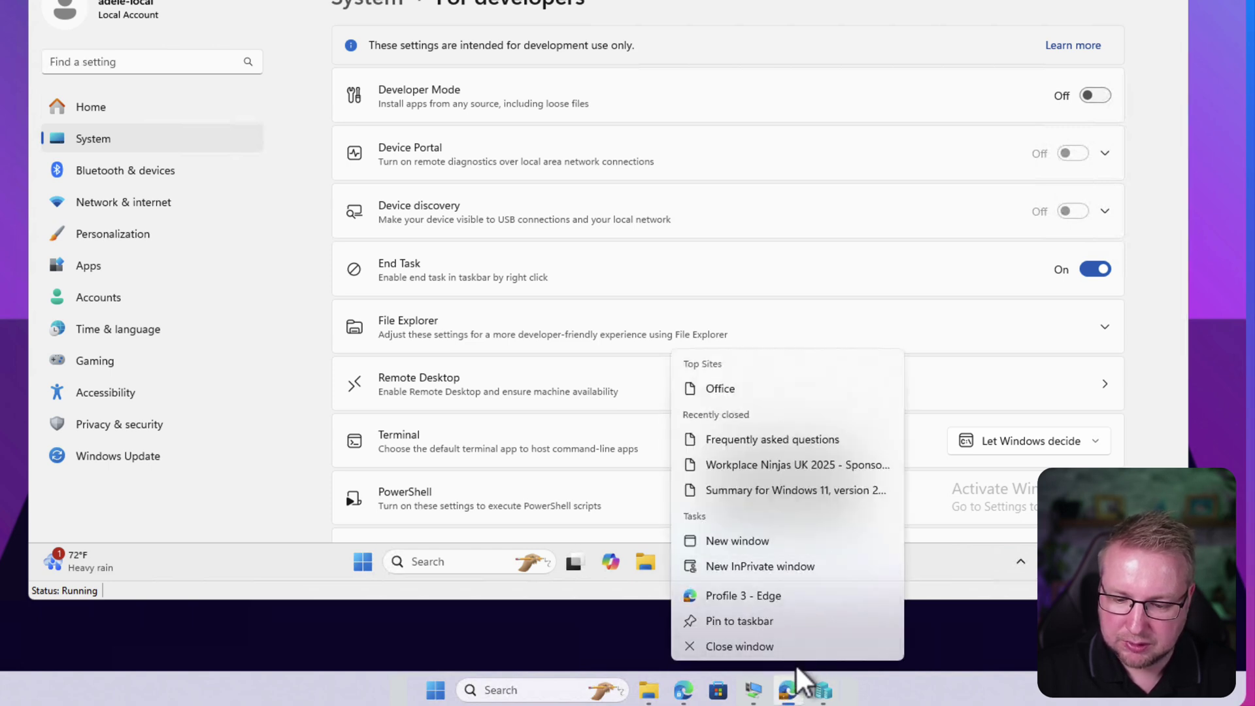
click(924, 695)
right_click(685, 693)
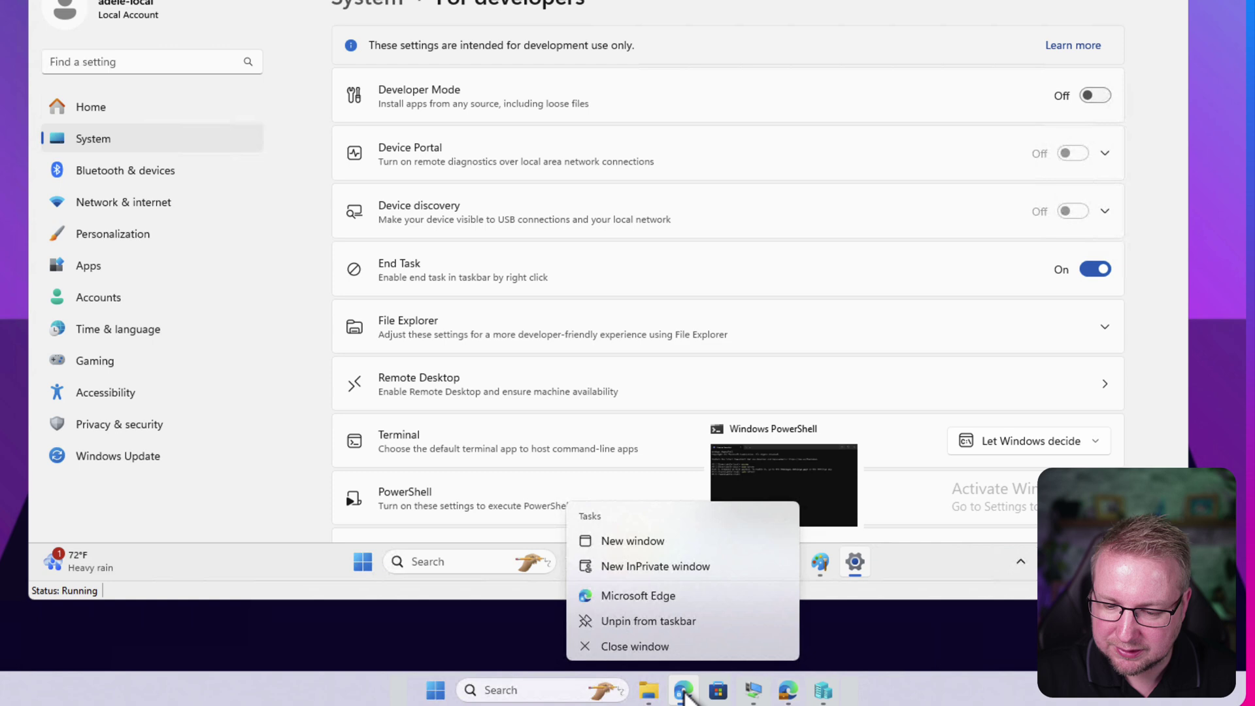
click(869, 592)
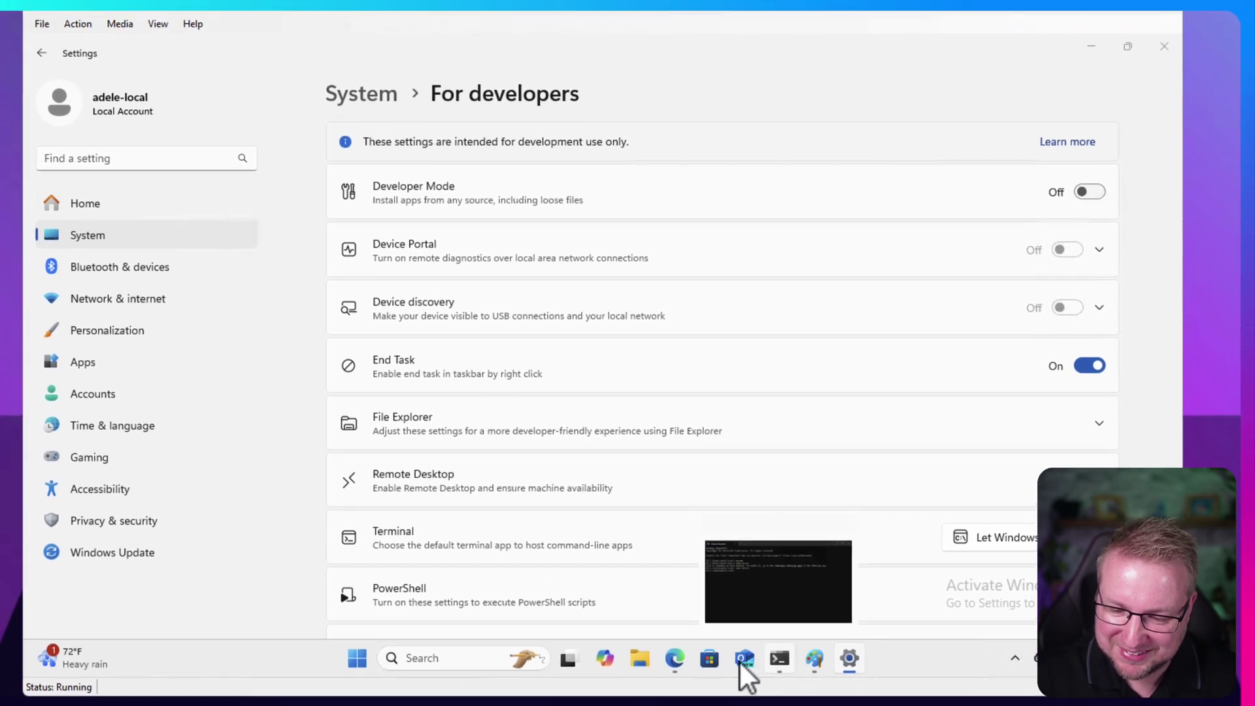
right_click(742, 646)
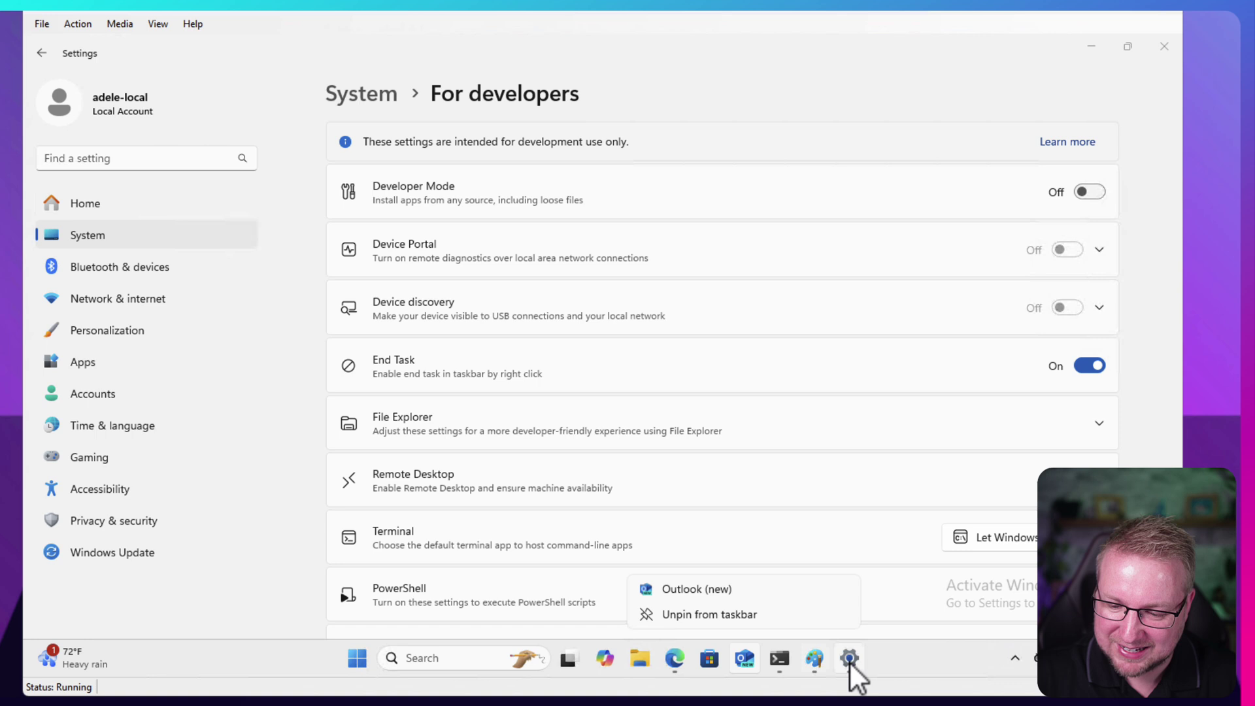
right_click(818, 661)
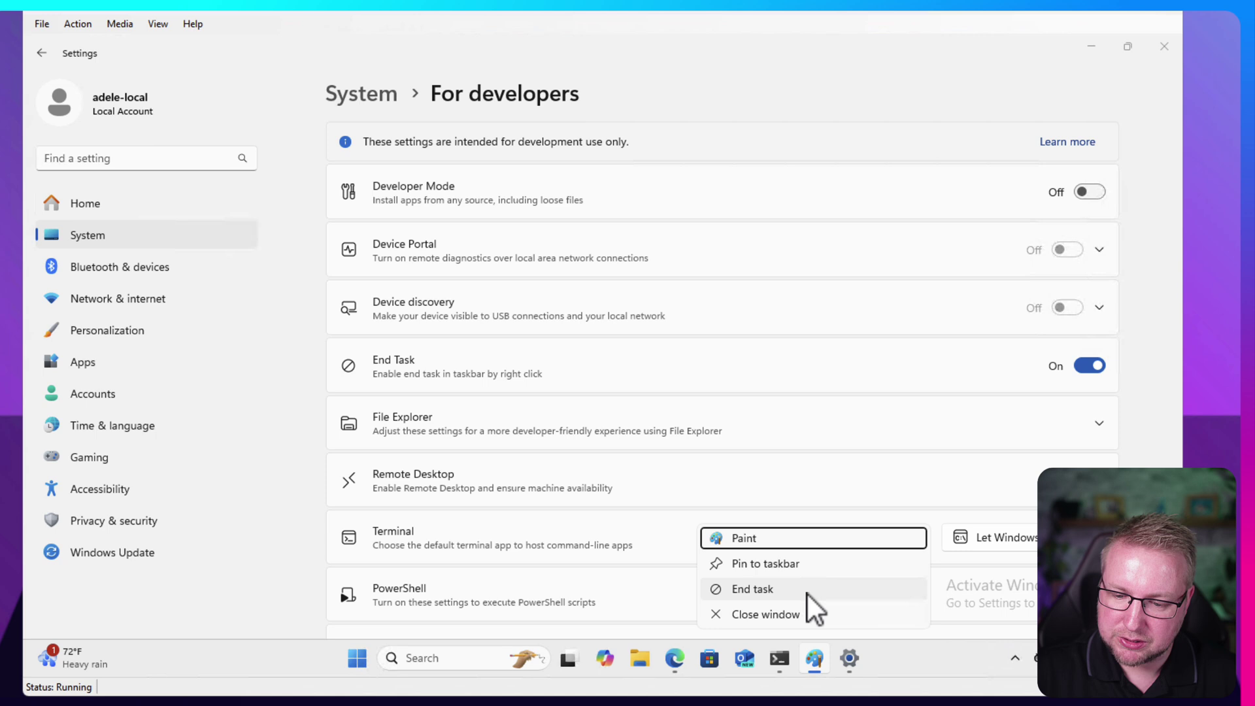
click(1103, 370)
click(1103, 369)
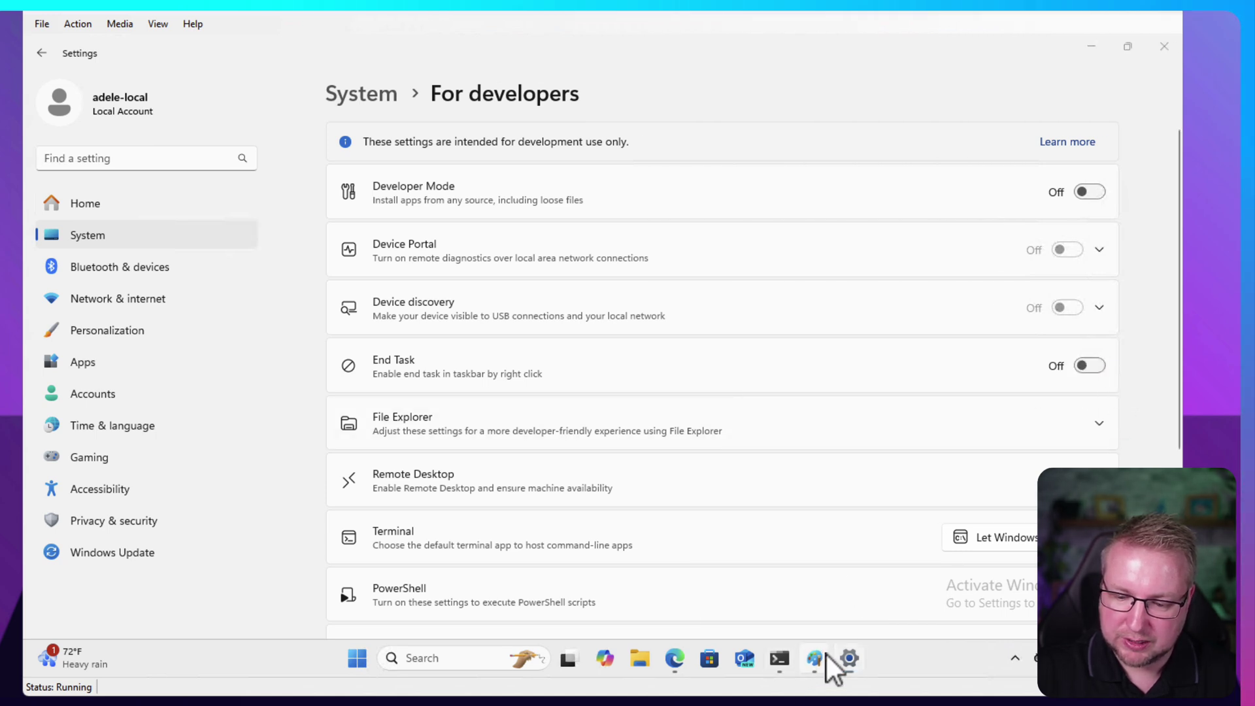
right_click(823, 656)
click(1161, 317)
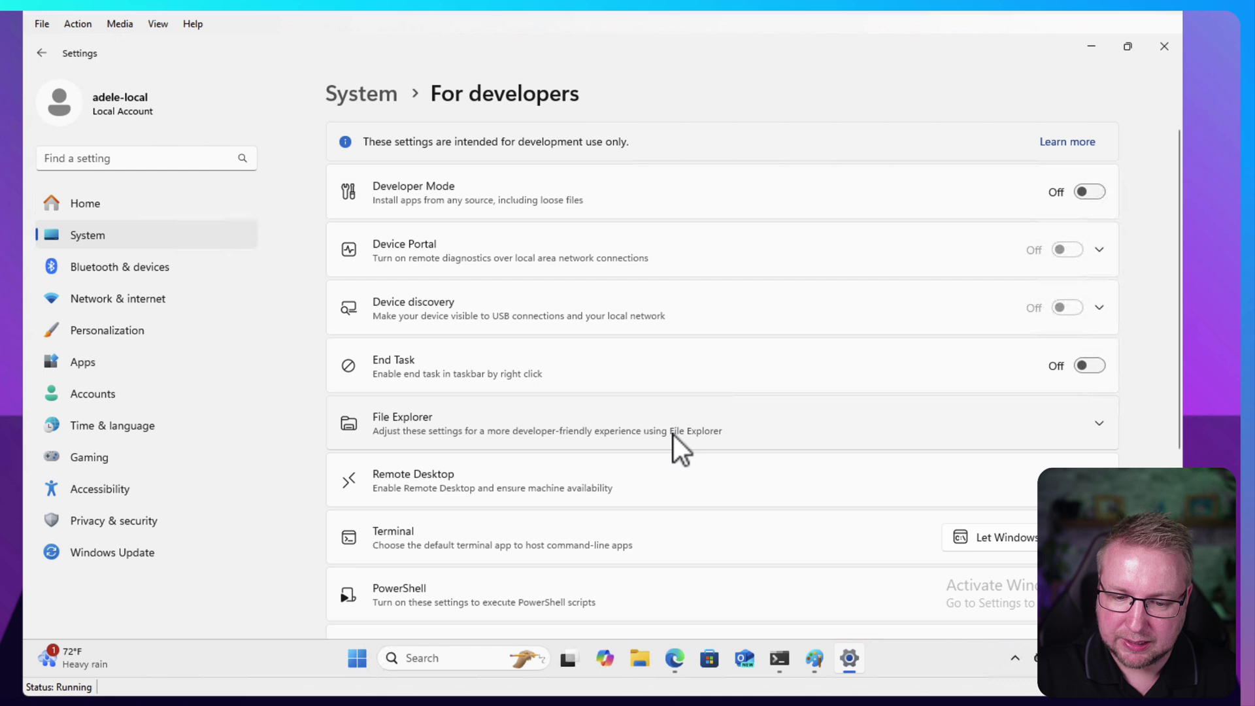
Turn on file extensions, hidden and system files, full title-bar path, and empty drives under File Explorer
click(608, 431)
scroll(709, 473, down, 3)
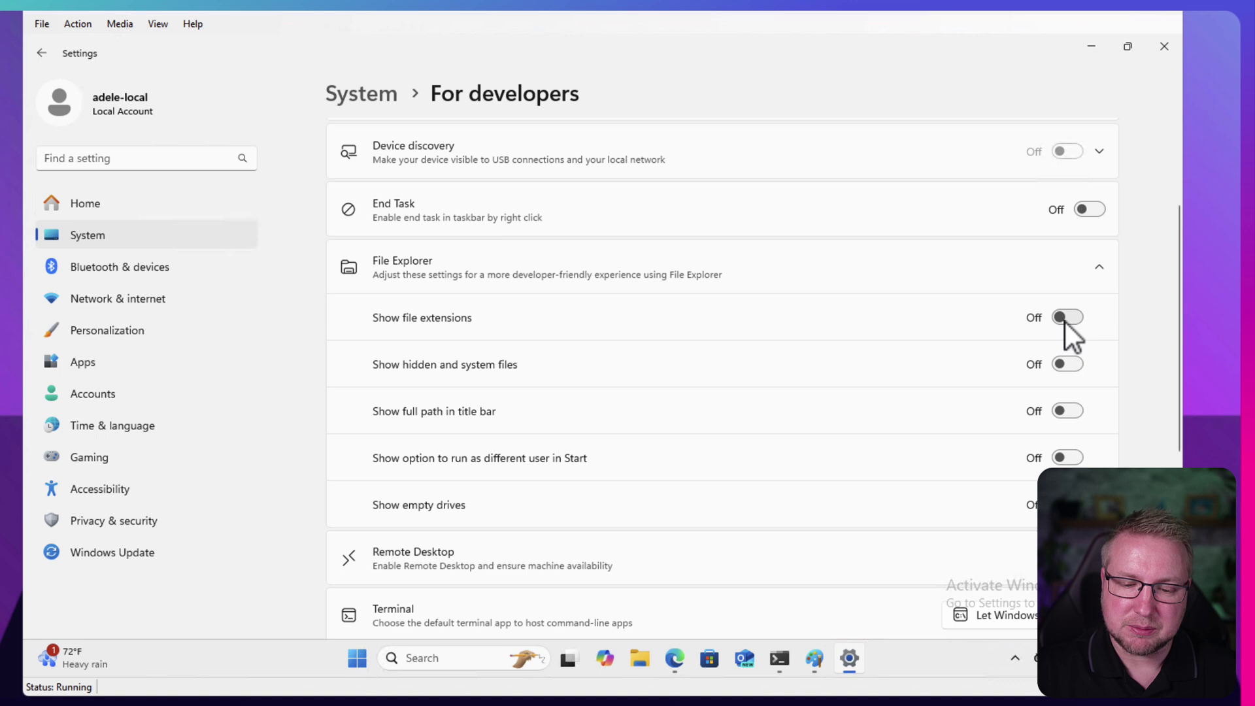
click(1068, 321)
click(1070, 364)
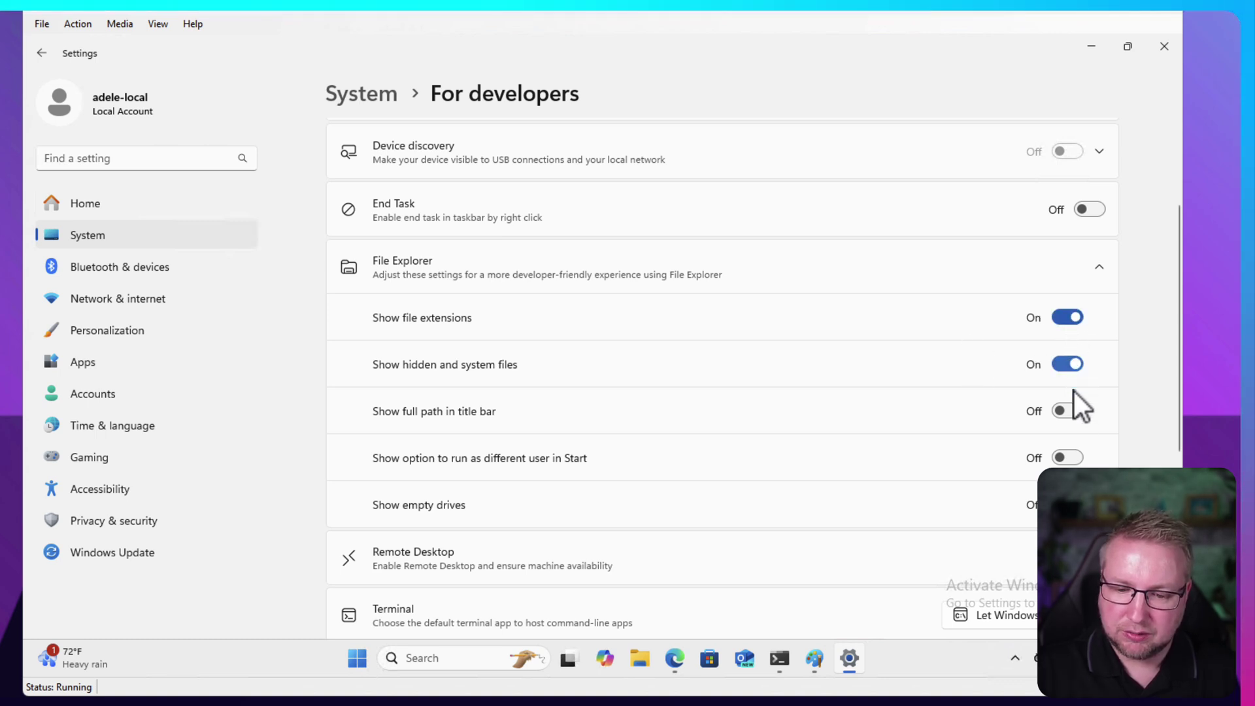
click(1068, 410)
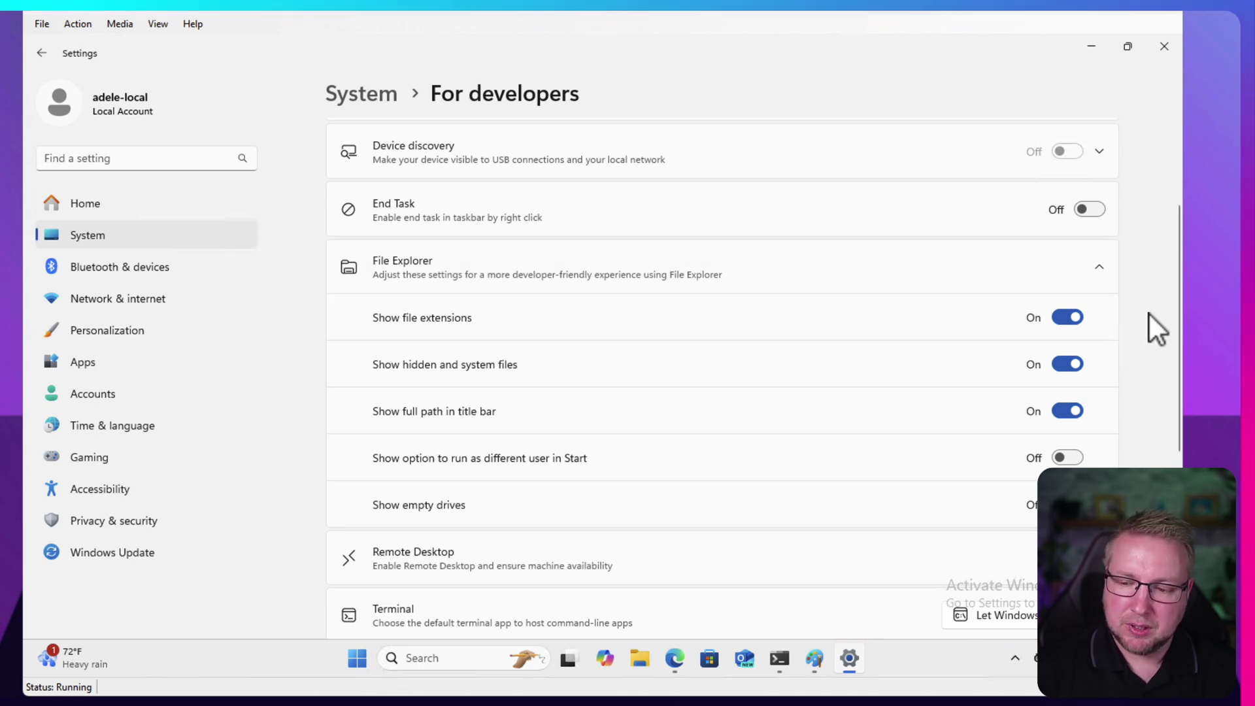
drag(1179, 303, 1181, 178)
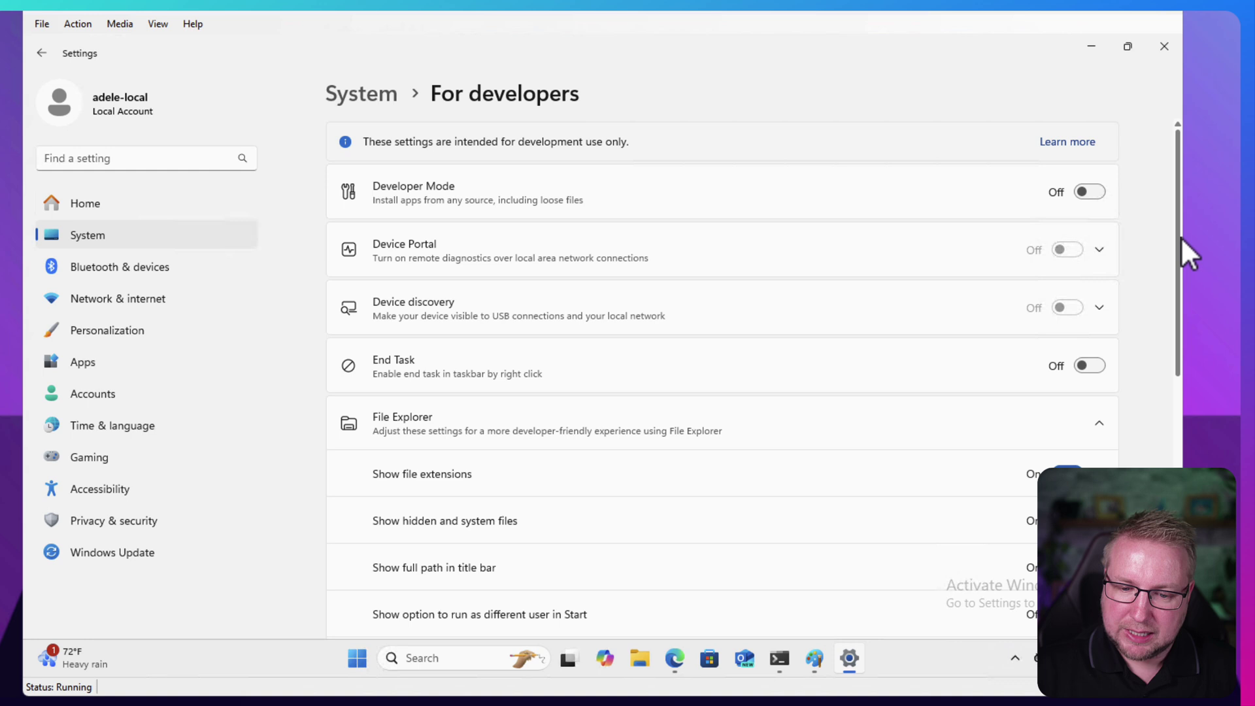
drag(1181, 237, 1172, 357)
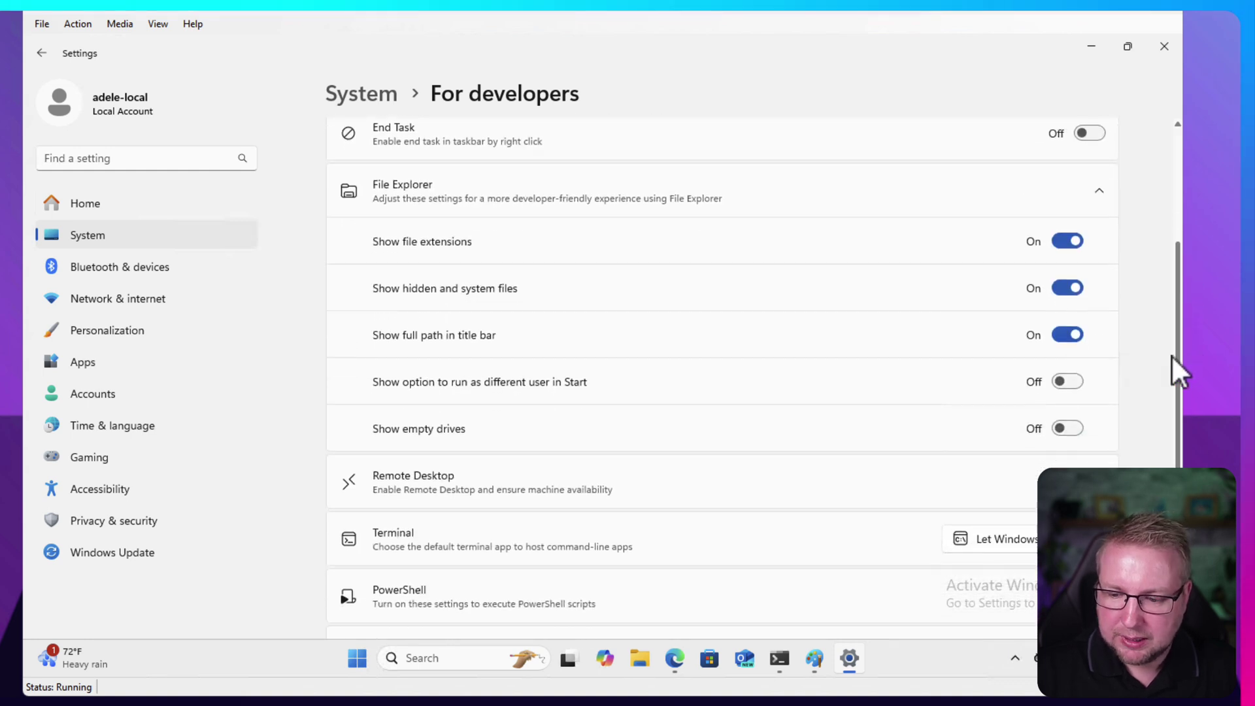
click(1075, 426)
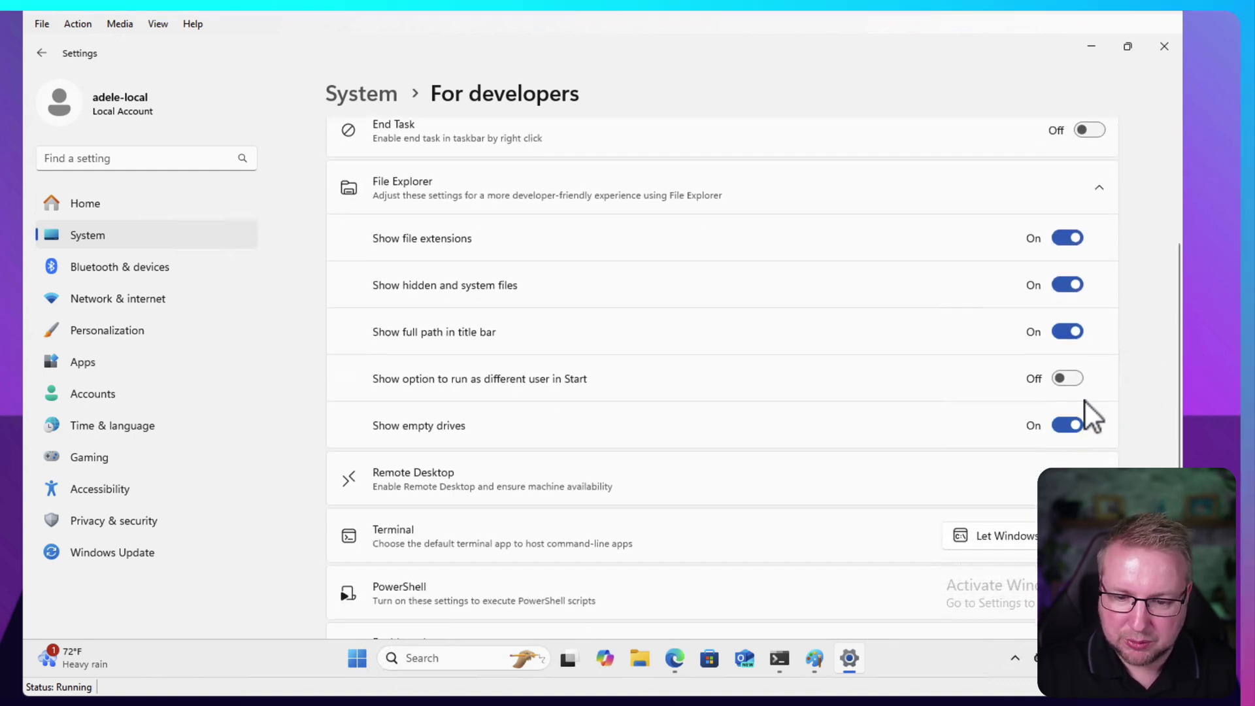
Switch Enable sudo on and approve the UAC prompt
drag(1180, 323, 1161, 471)
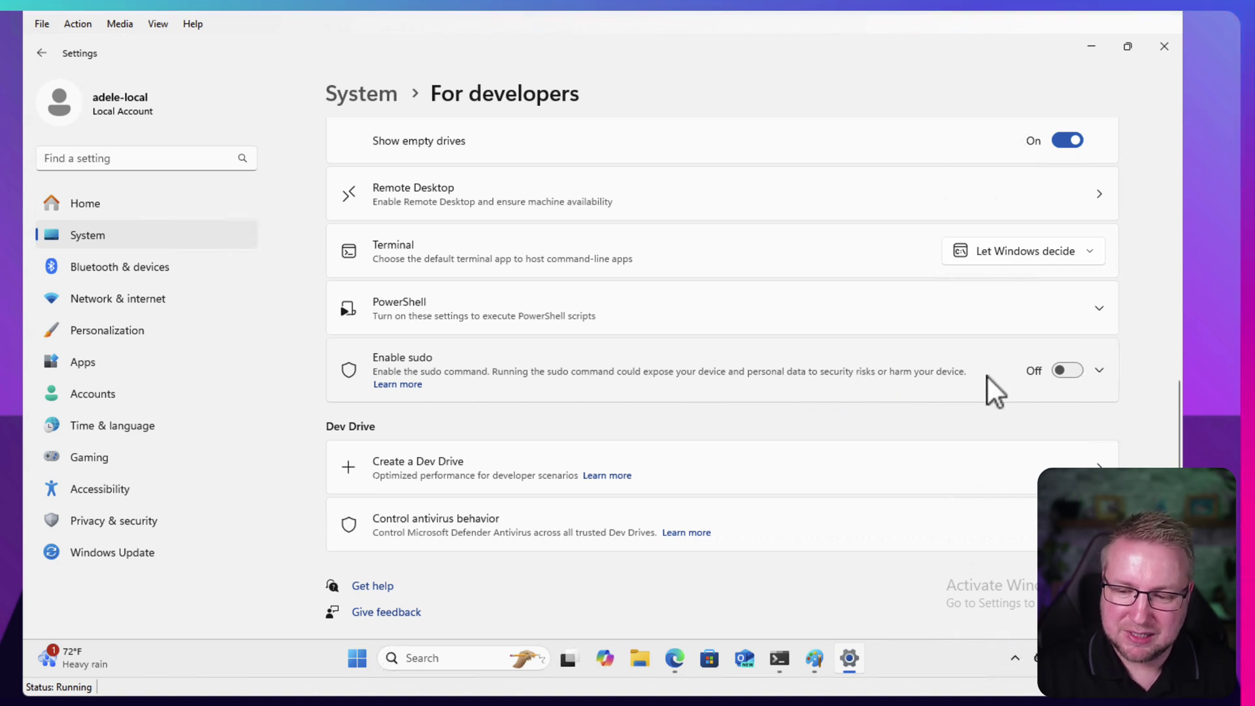
click(1066, 371)
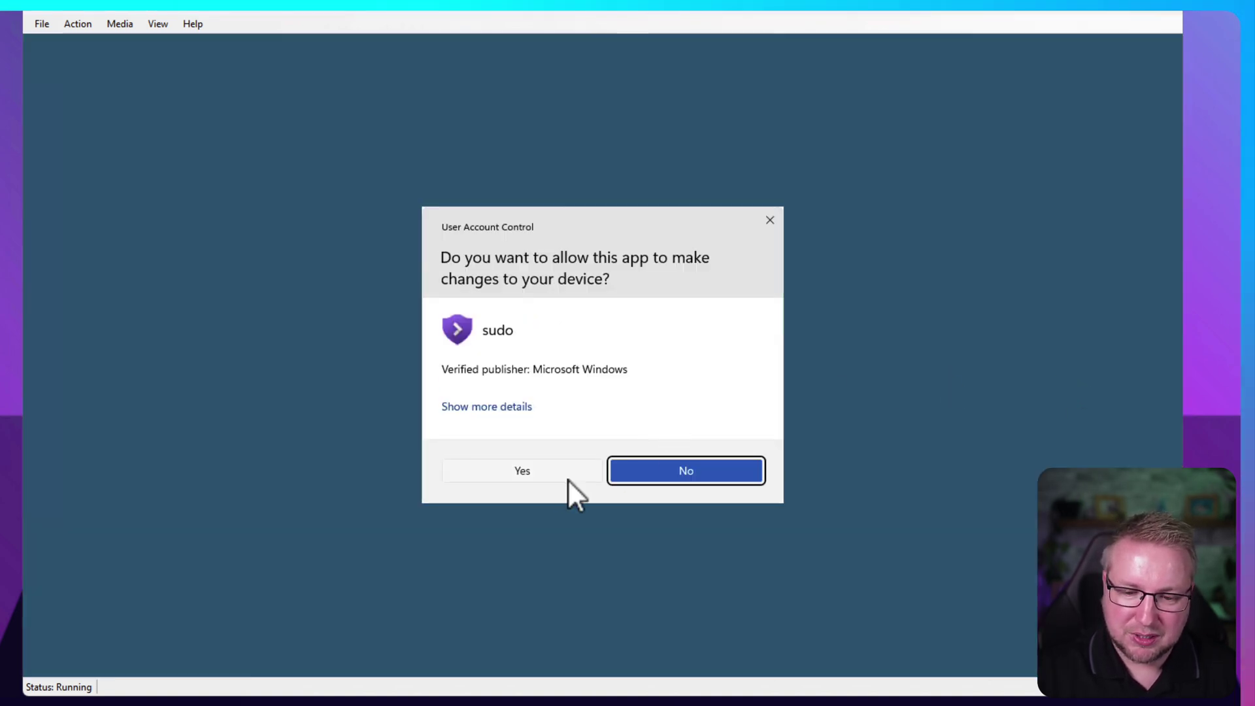
click(543, 469)
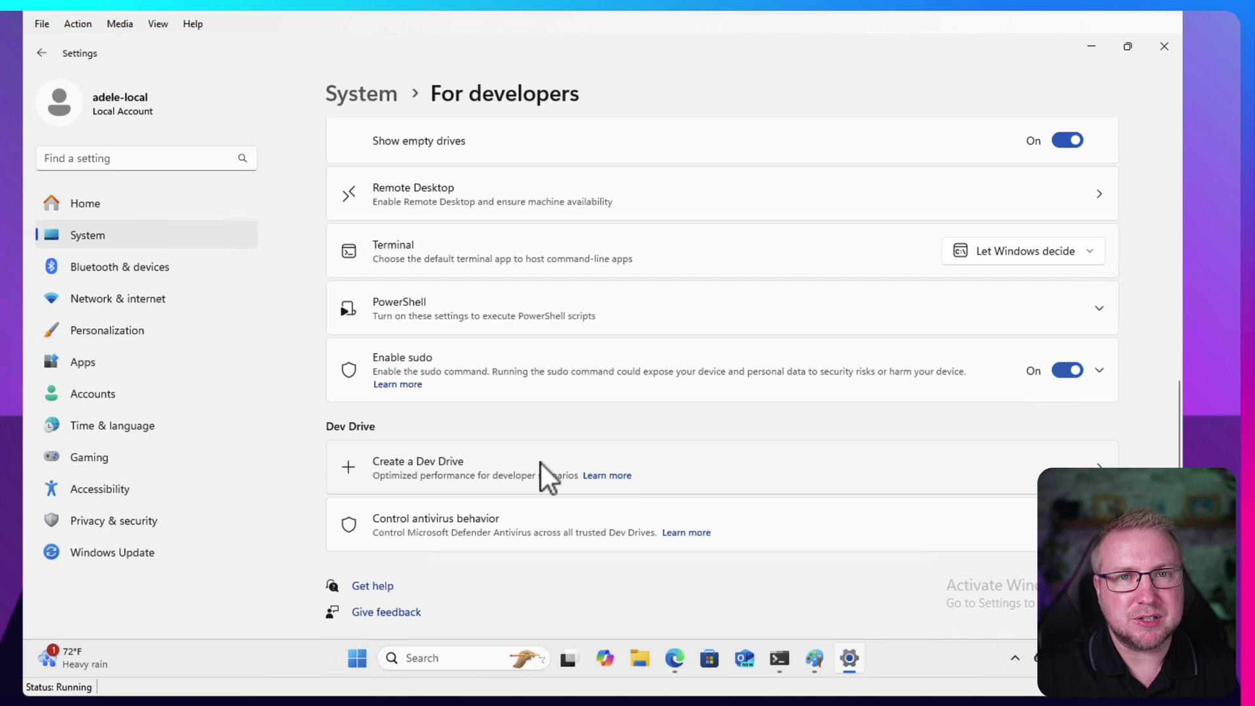
Search 'cmd' and launch Command Prompt
click(454, 659)
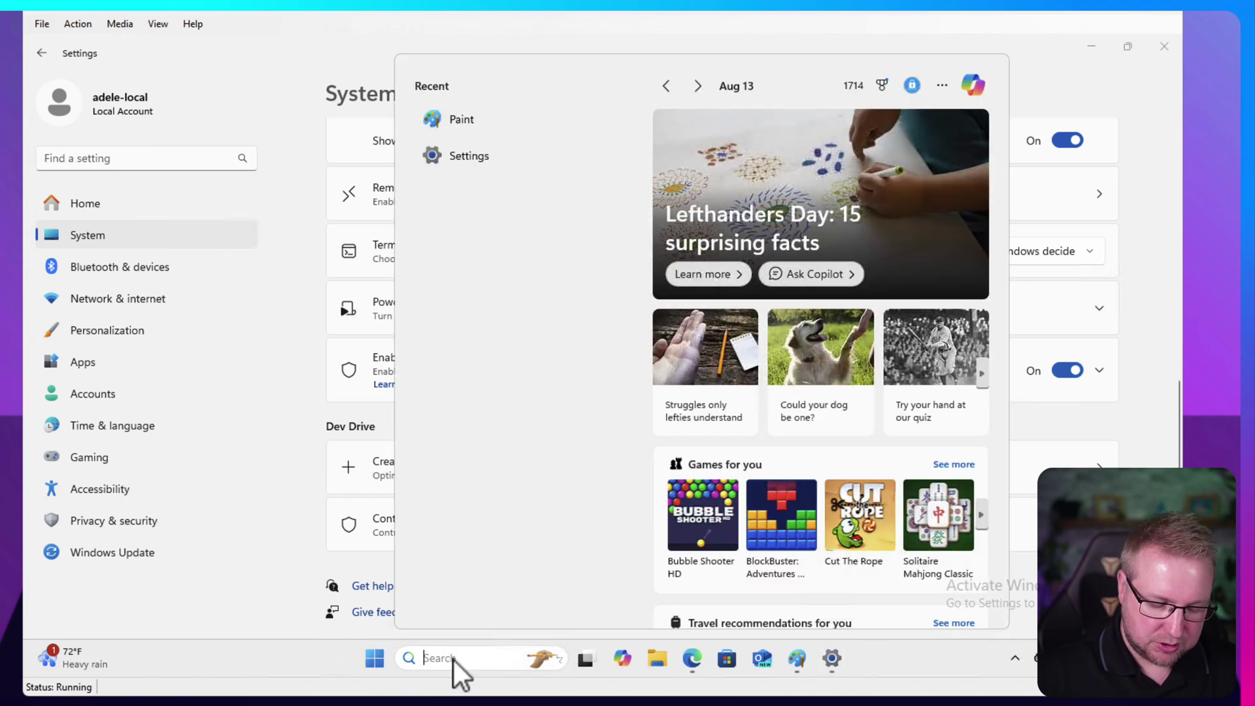
text(w)
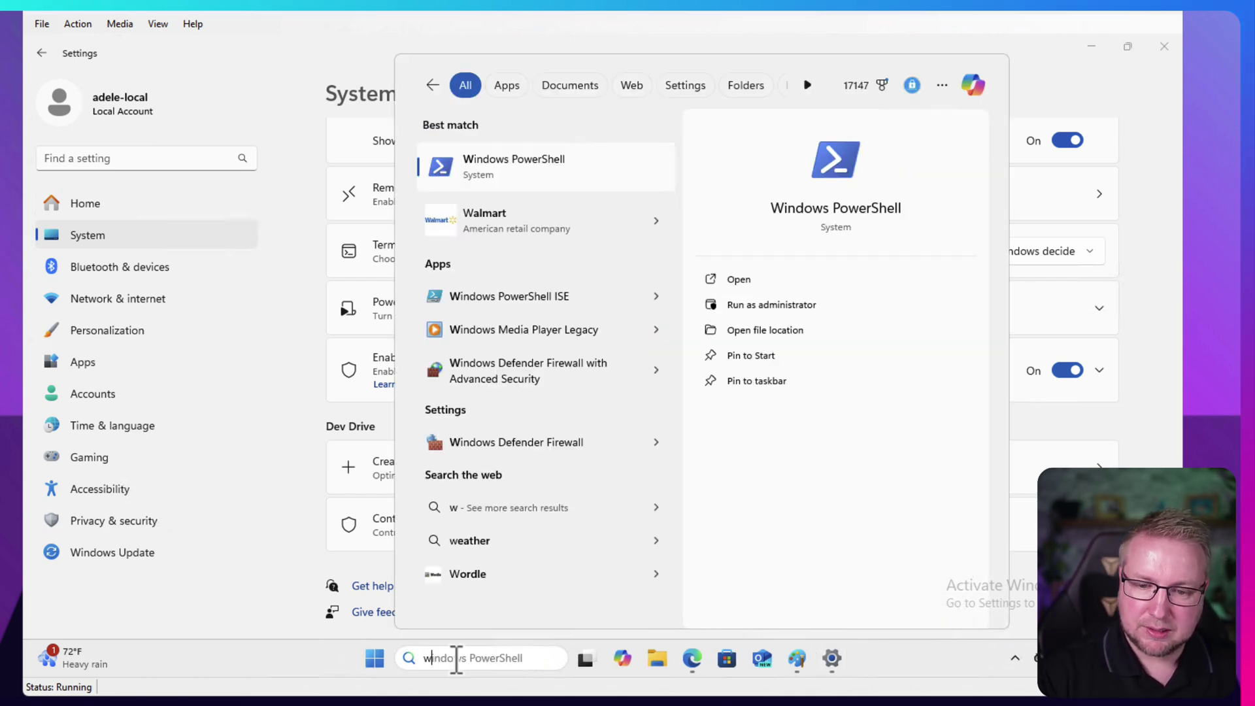
key(BackSpace)
key(BackSpace)
text(cmd)
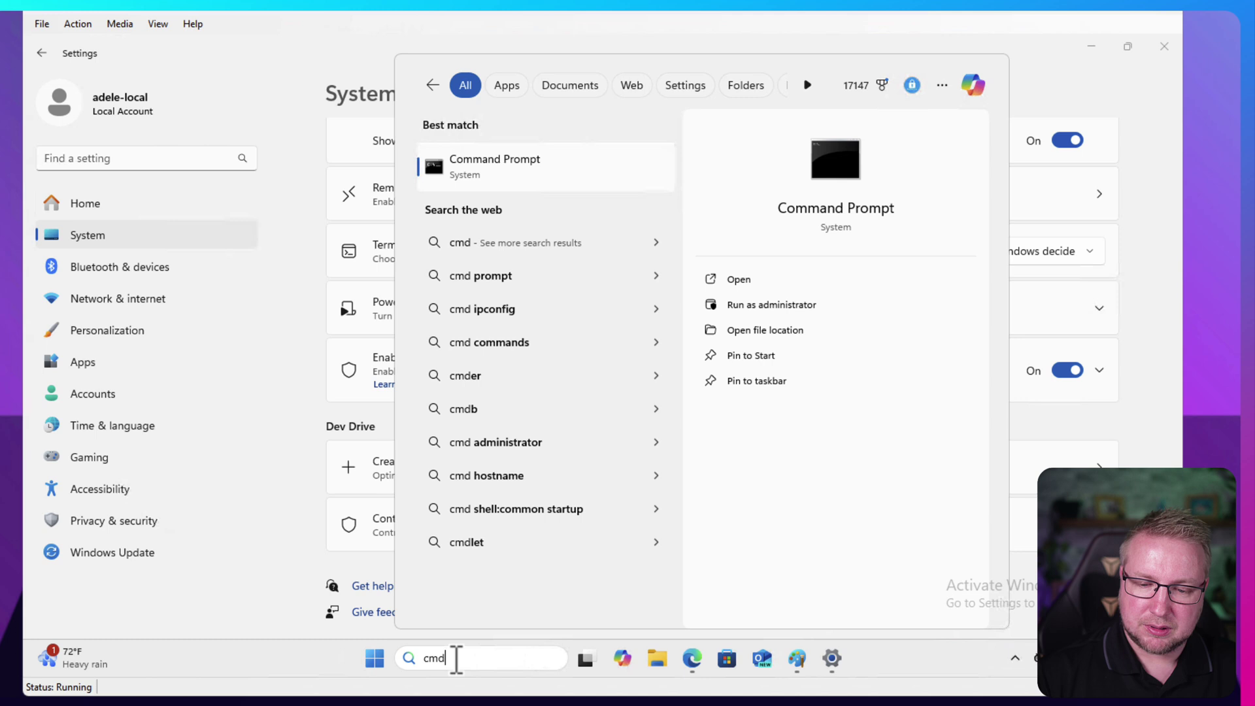
key(Return)
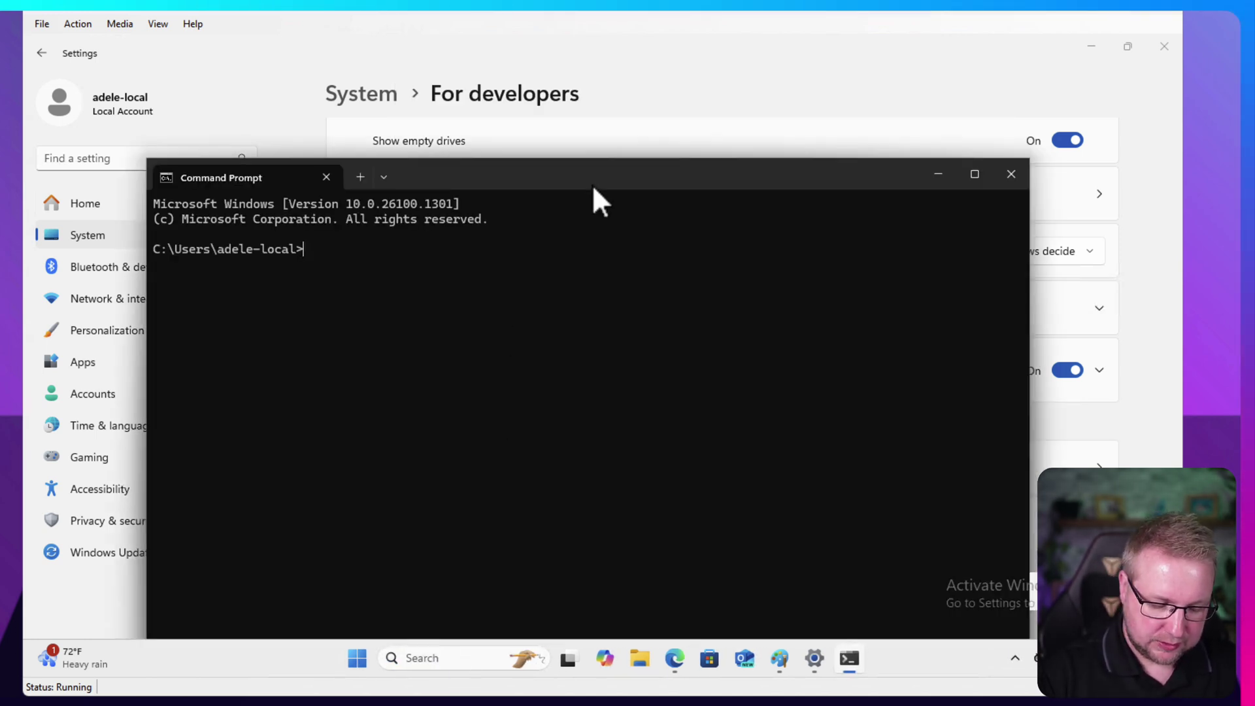
Run 'notepad' from Command Prompt, dismiss its autosave tip, and close it
text(notepad)
key(Return)
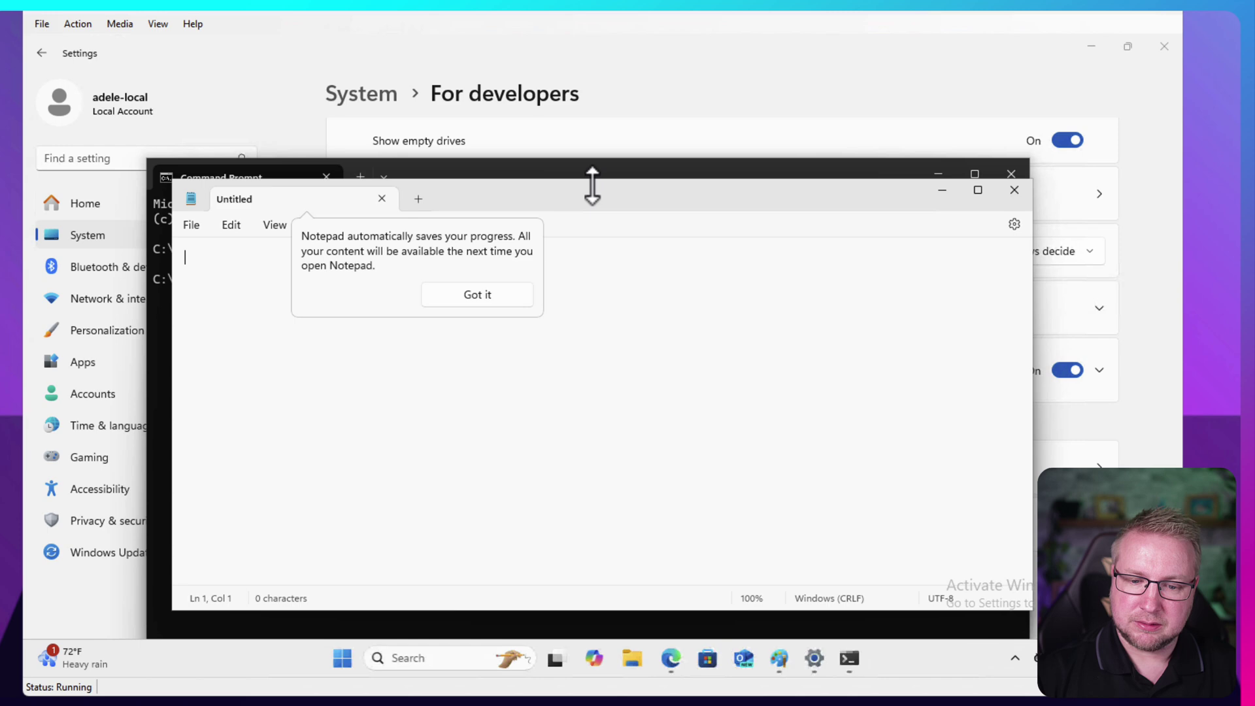
click(462, 293)
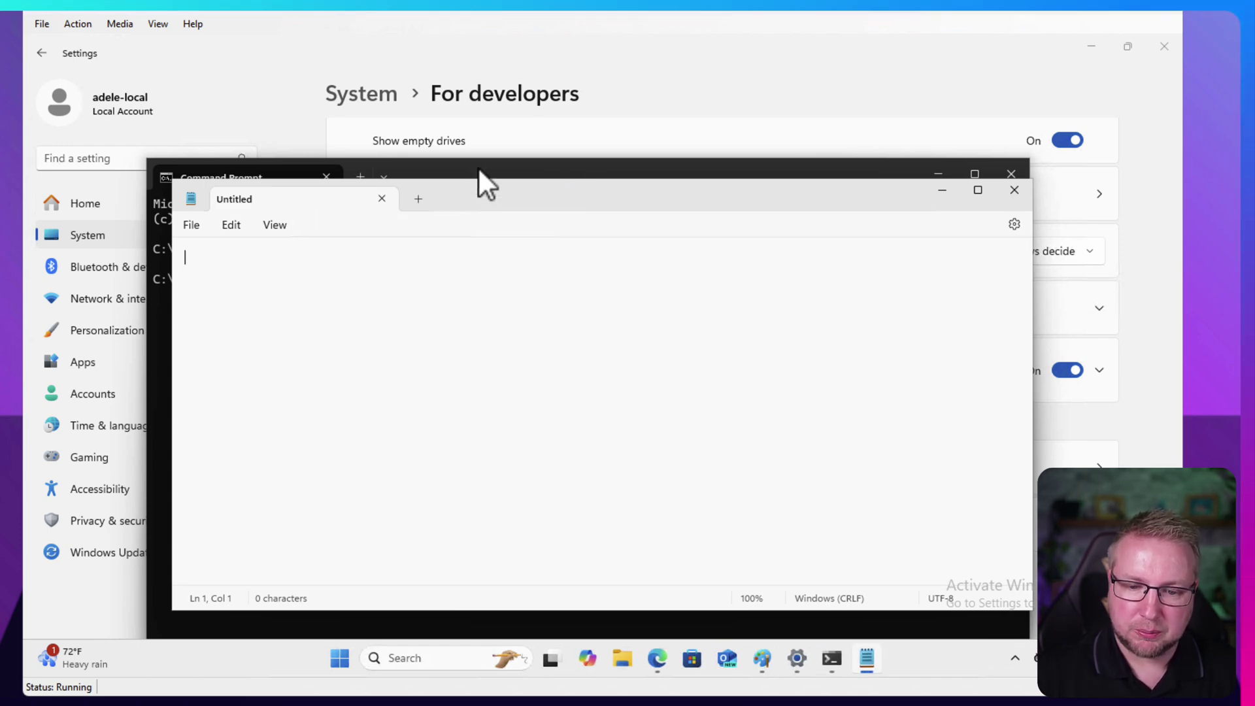
click(981, 200)
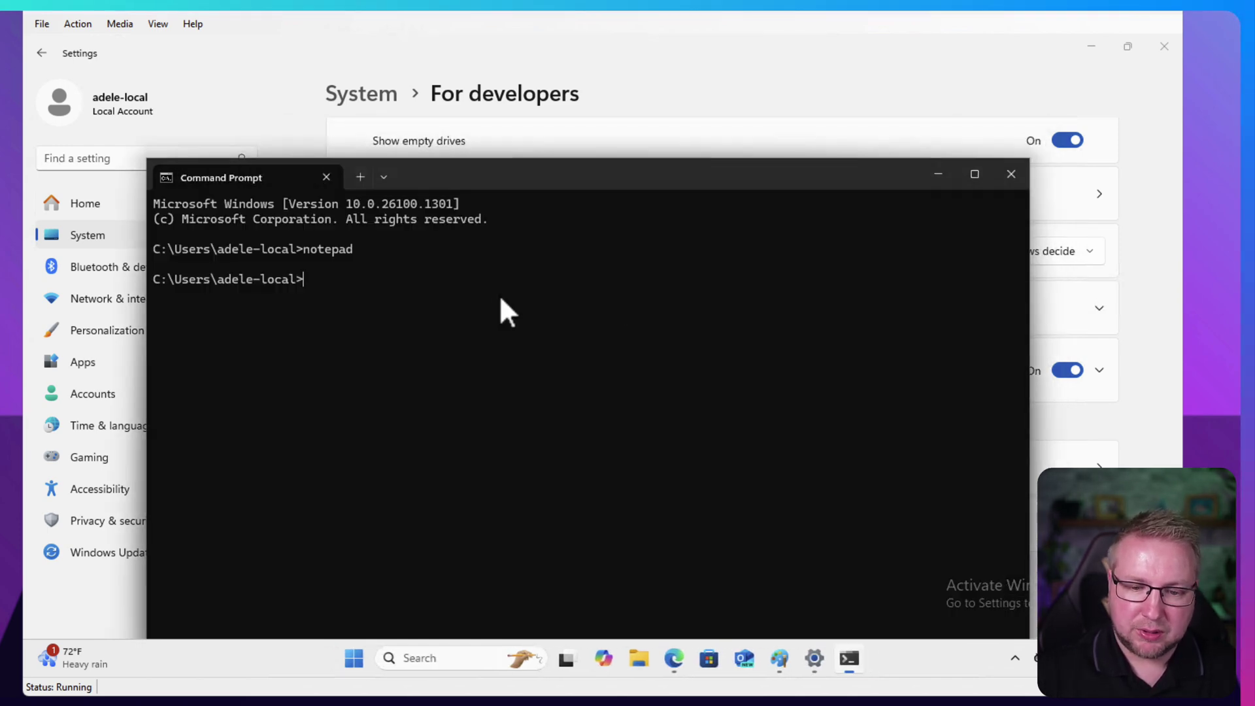
Run 'sudo notepad' with UAC approval, then minimise Command Prompt and the elevated Notepad
text(sudo notepa)
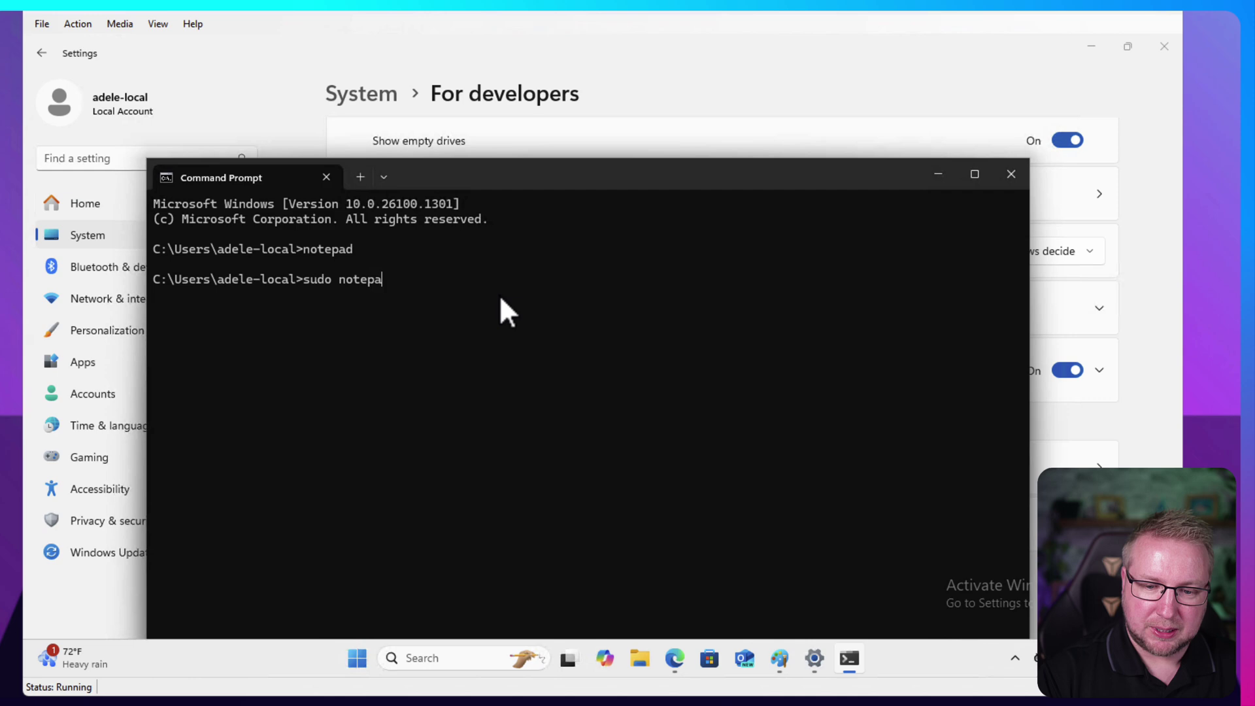
text(d)
key(Return)
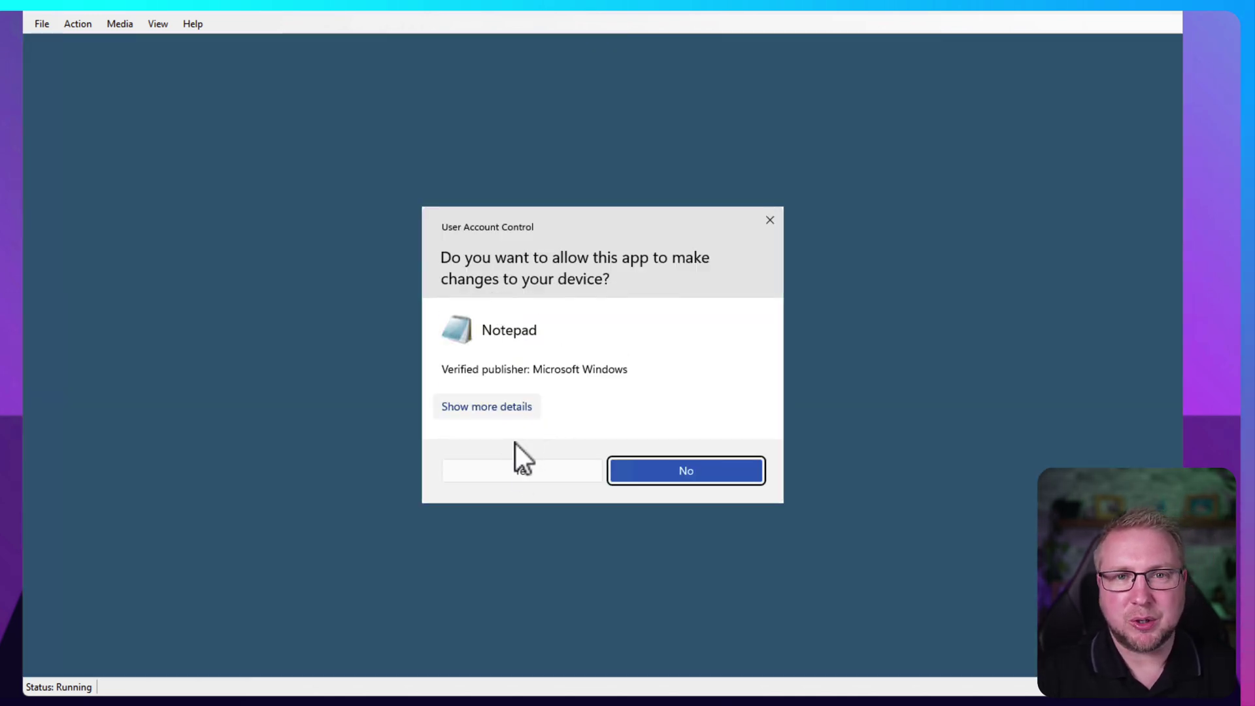
click(520, 466)
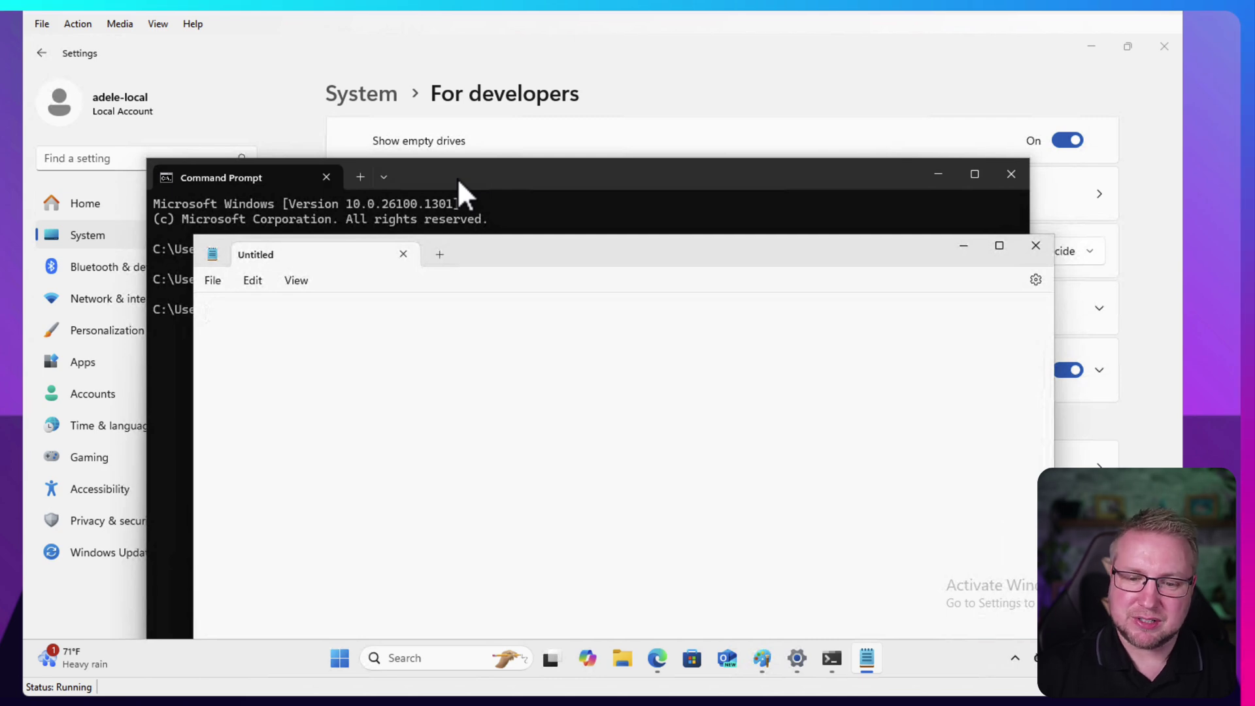
click(457, 178)
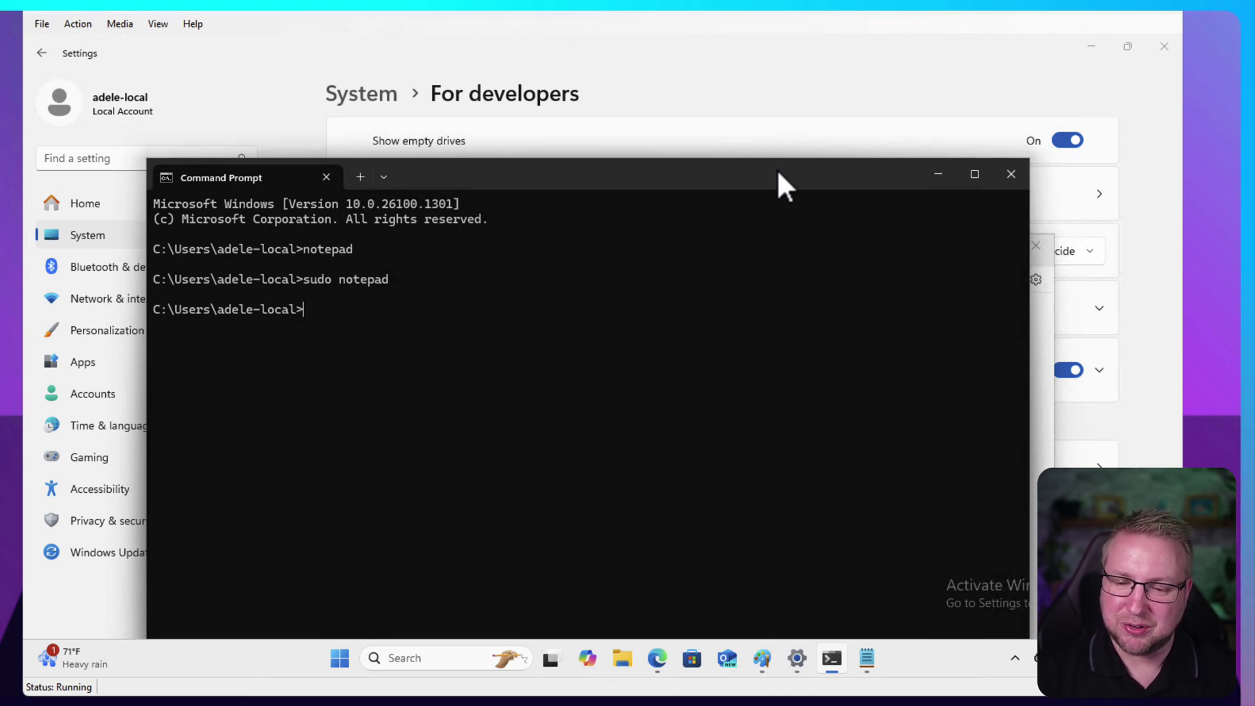
click(938, 174)
click(963, 249)
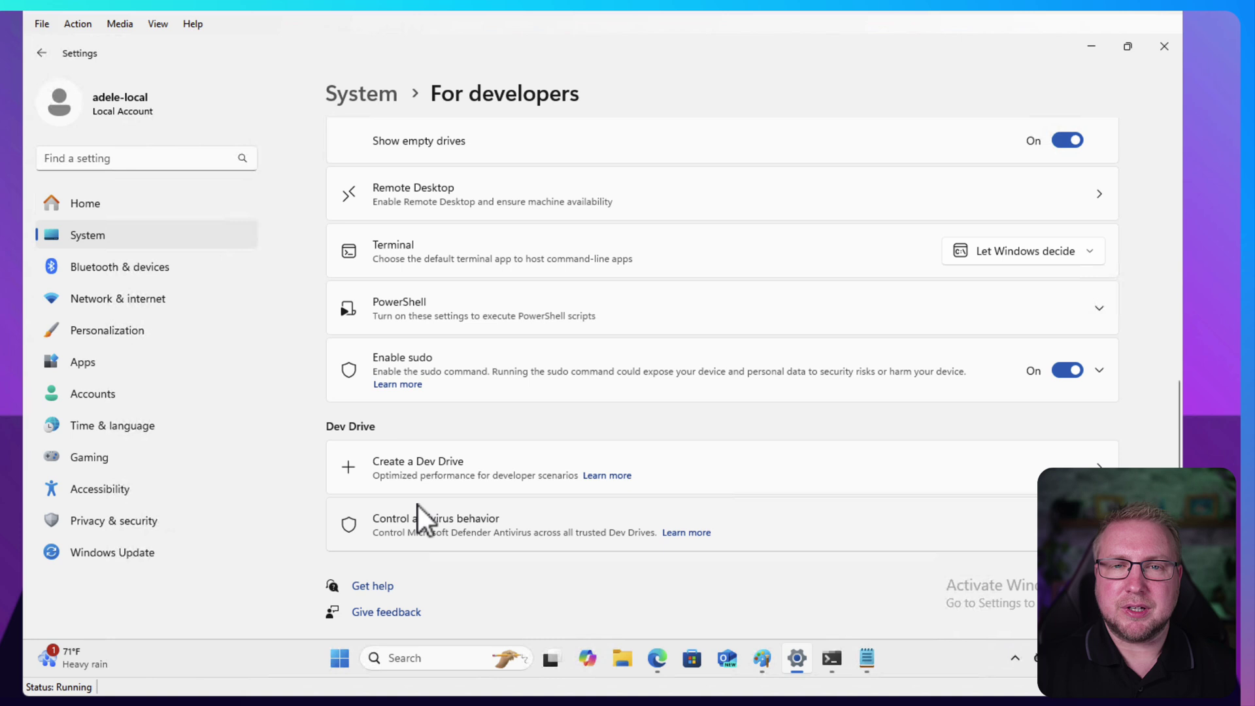
Check the hidden tray icons and notification center, then scroll Quick Settings to the Project tile
click(1015, 656)
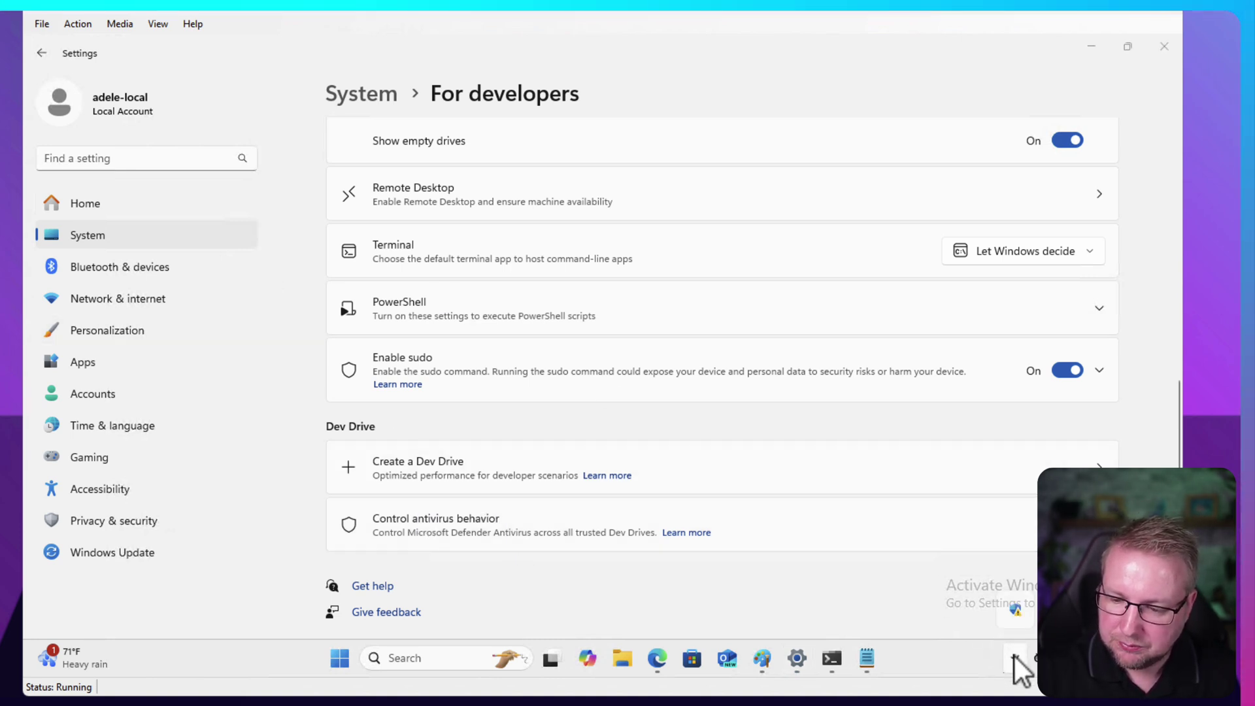
click(1128, 667)
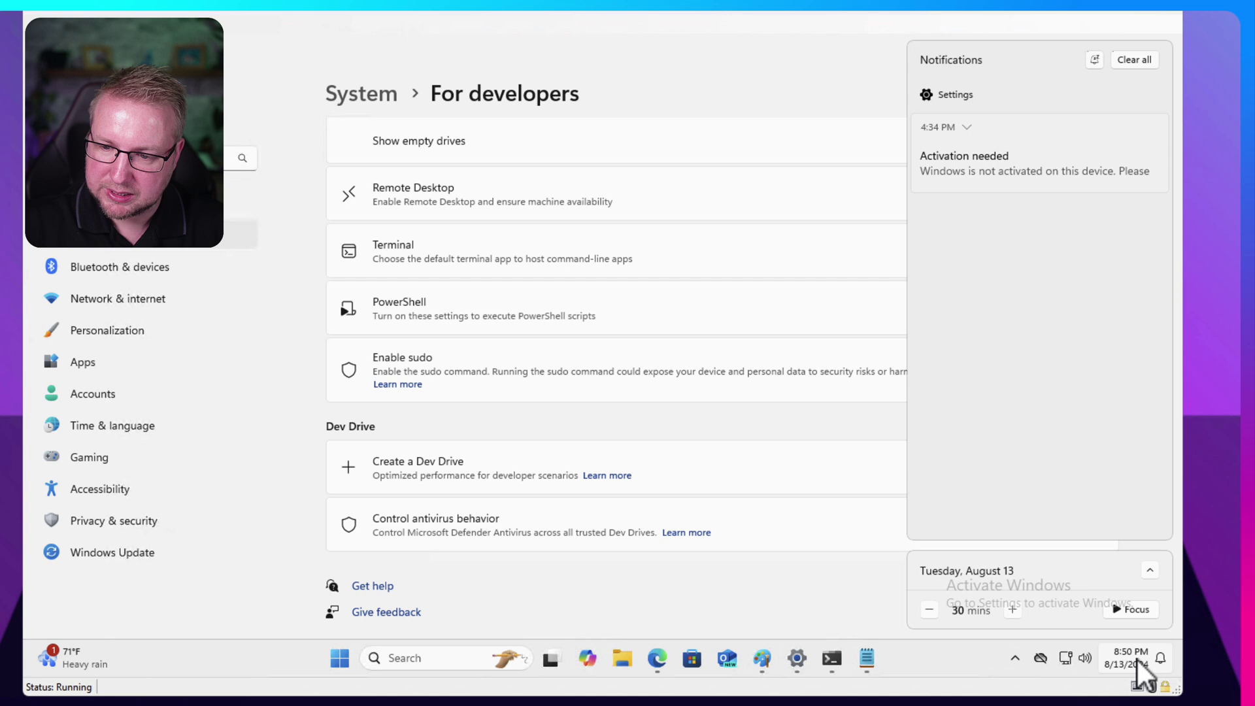
click(1137, 662)
click(1067, 659)
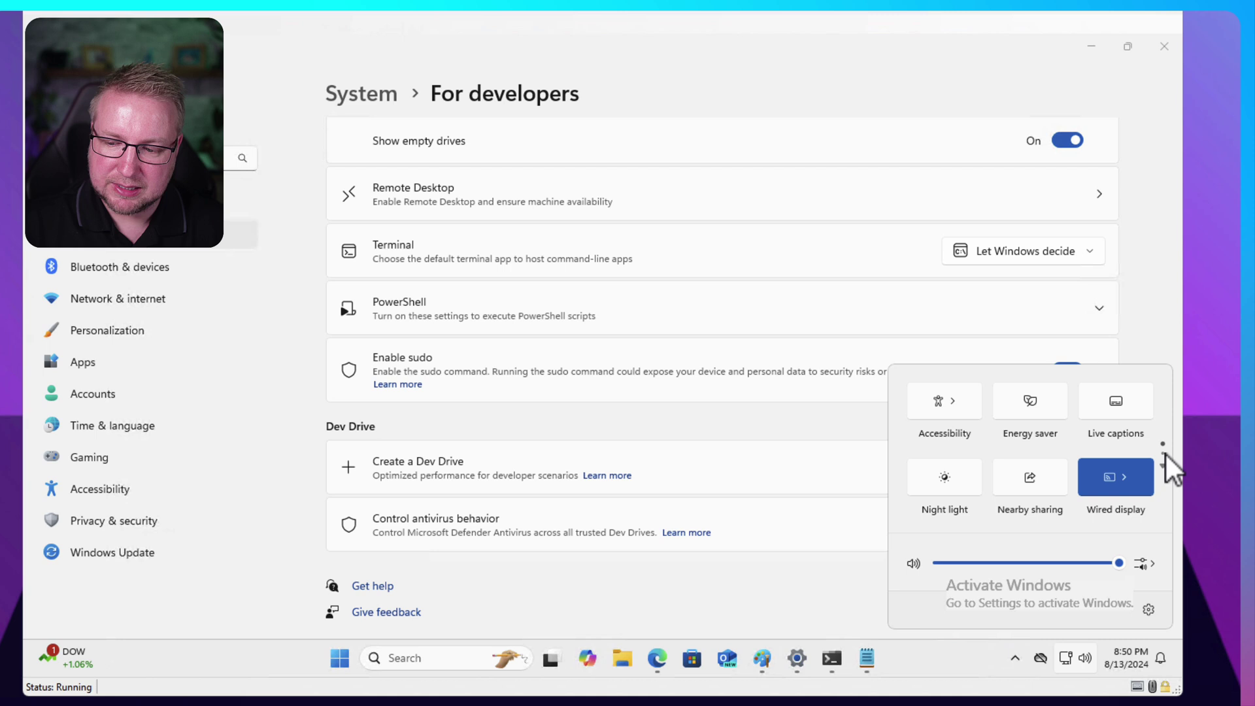
scroll(1079, 470, down, 1)
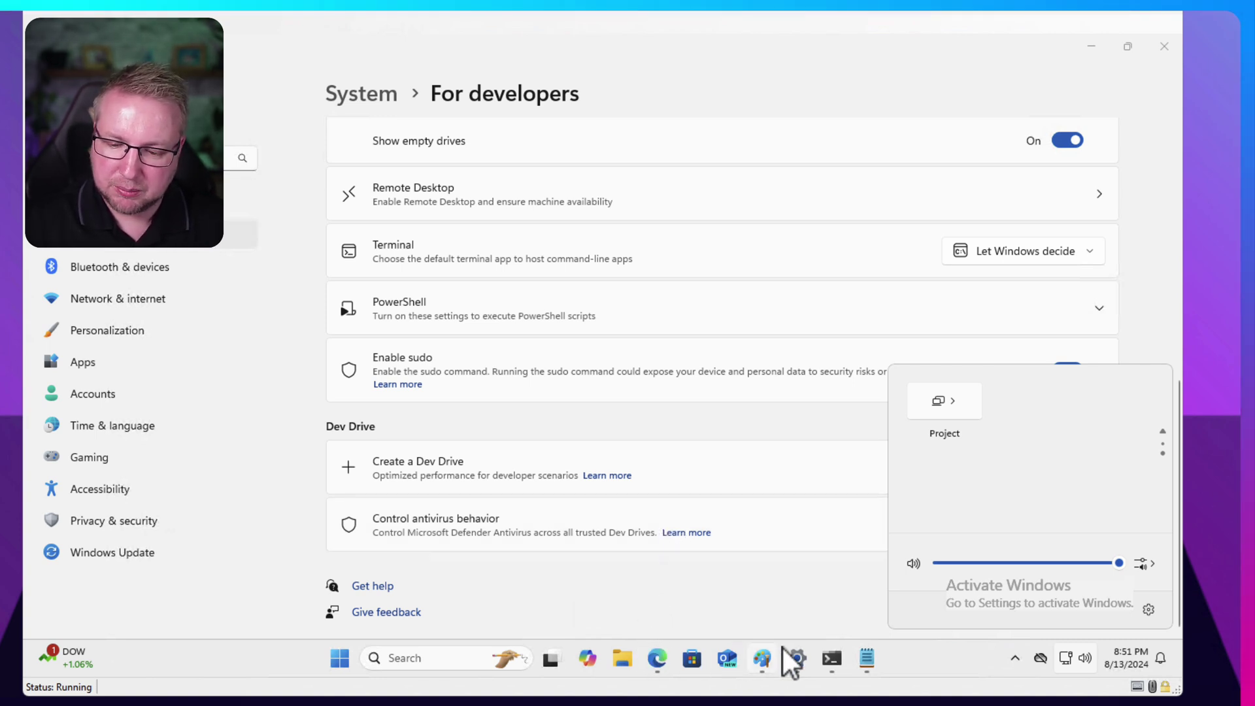
Bring the Paint window to the front and maximize it to fill the screen
click(766, 660)
double_click(963, 57)
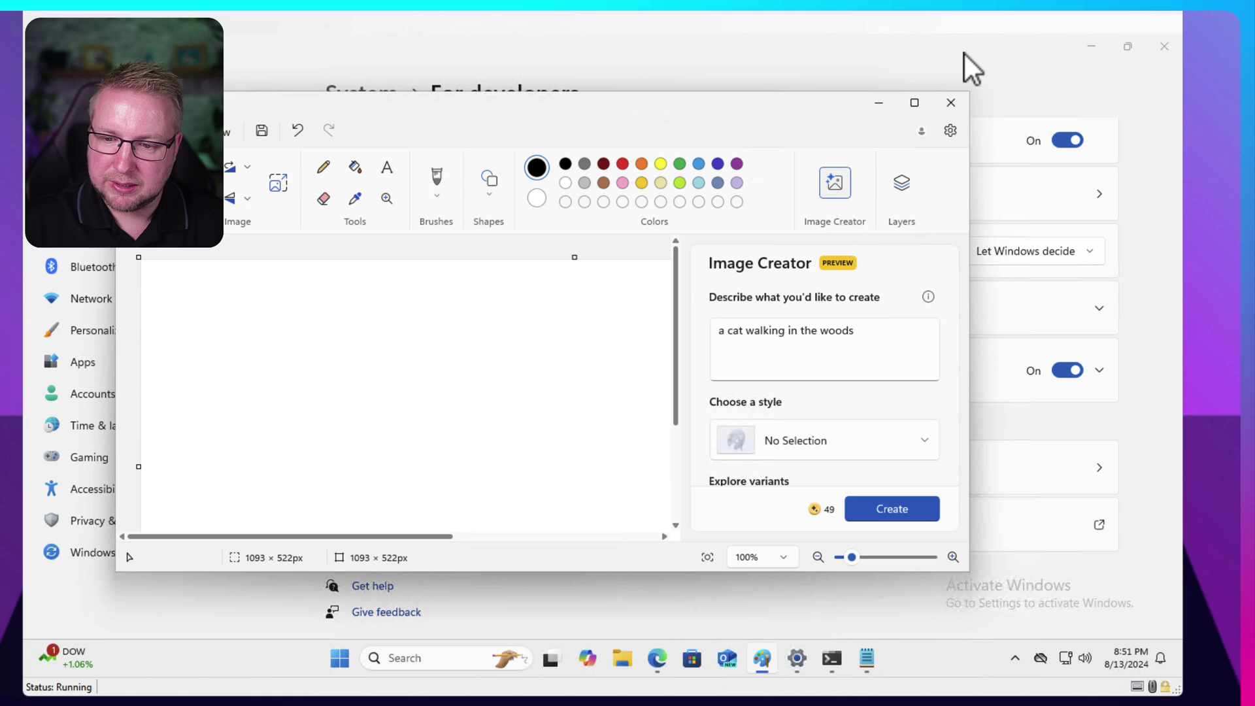
double_click(697, 112)
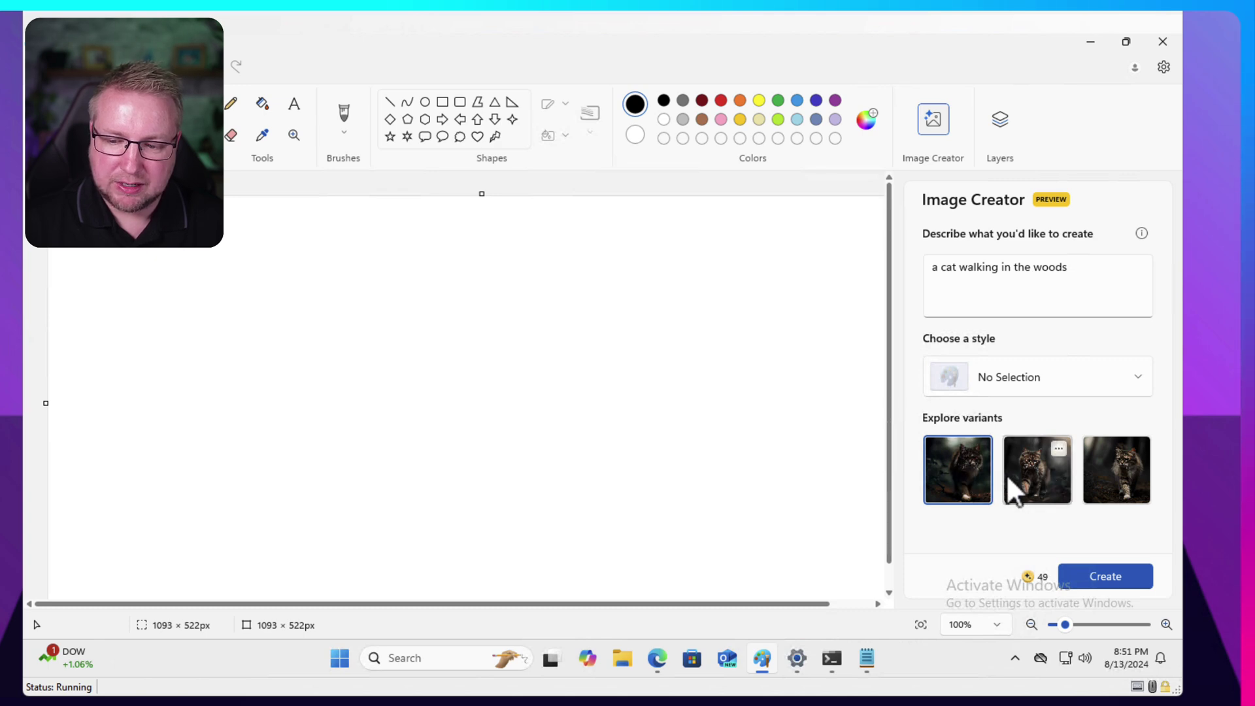
Place the second 'cat walking in the woods' Image Creator variant on the canvas
mouse_move(982, 477)
mouse_move(1029, 470)
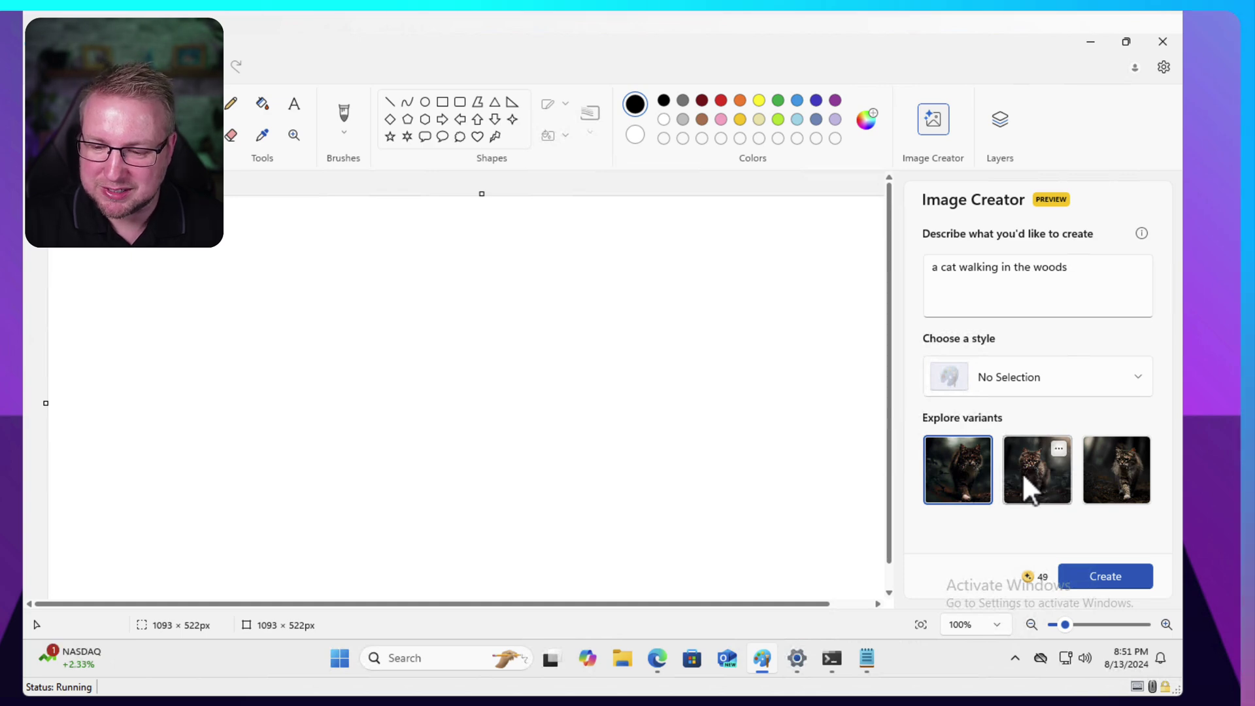
click(1028, 487)
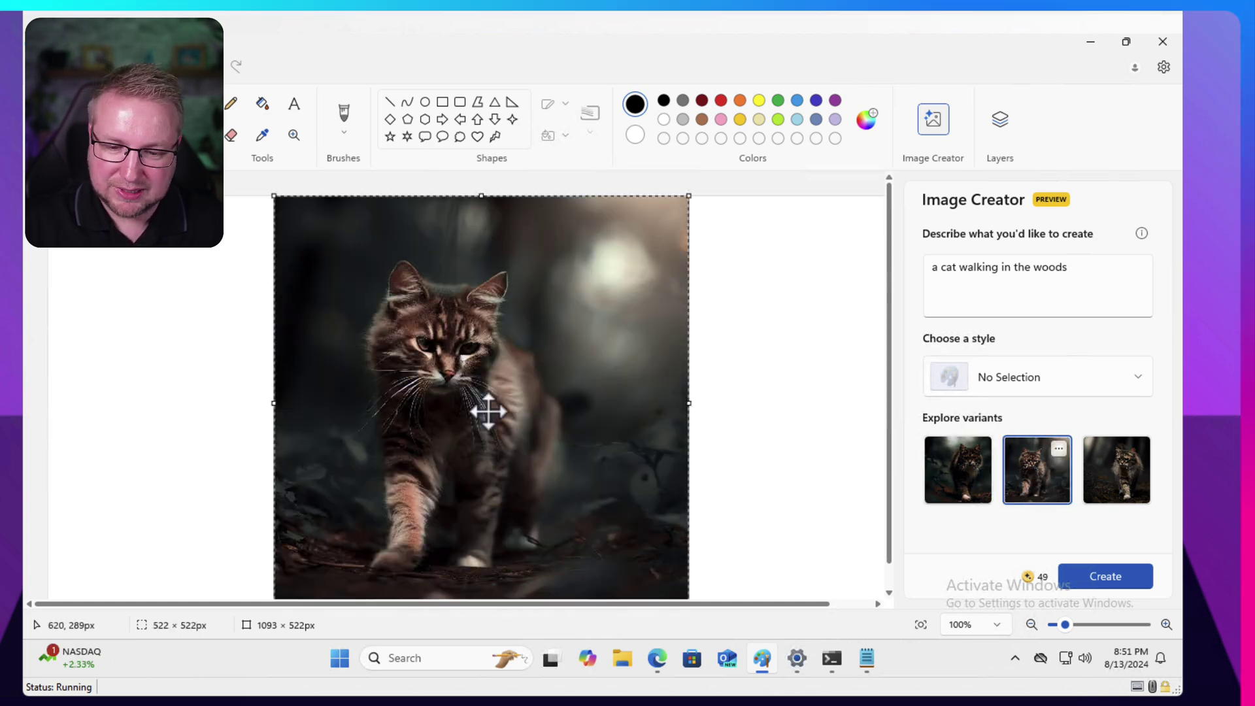